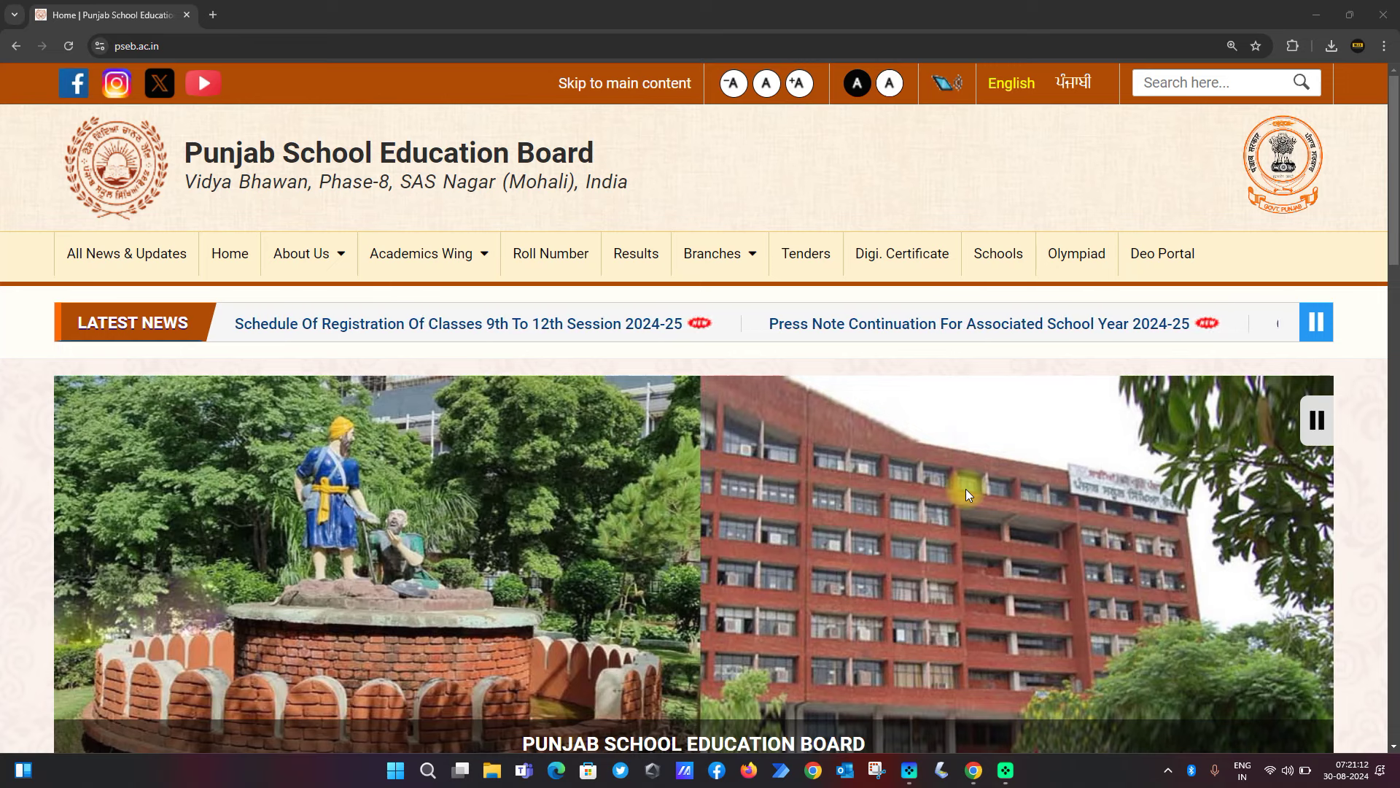
Open the Primary & Middle School Login for Session 2024-25 from the board's Schools page and submit the school login
left_click(995, 261)
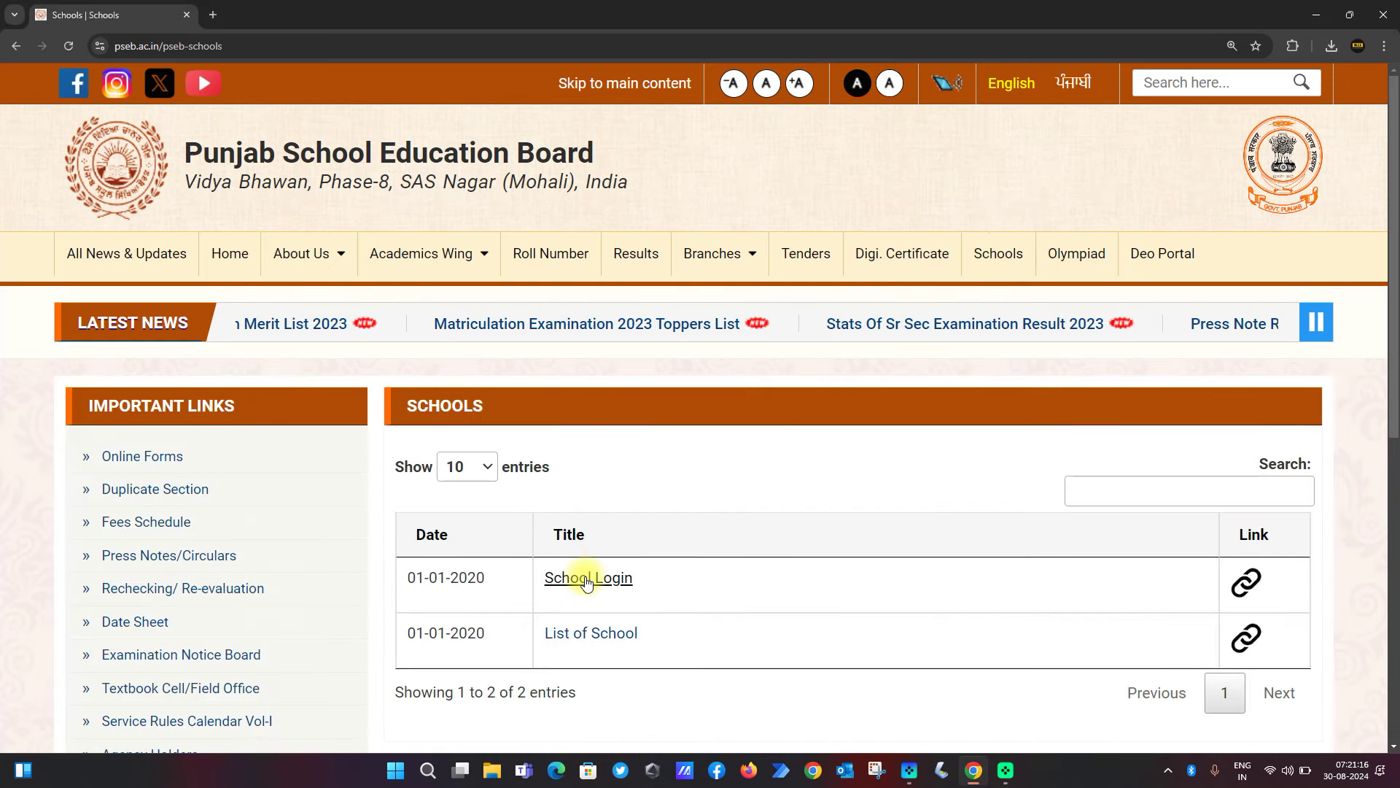
left_click(585, 578)
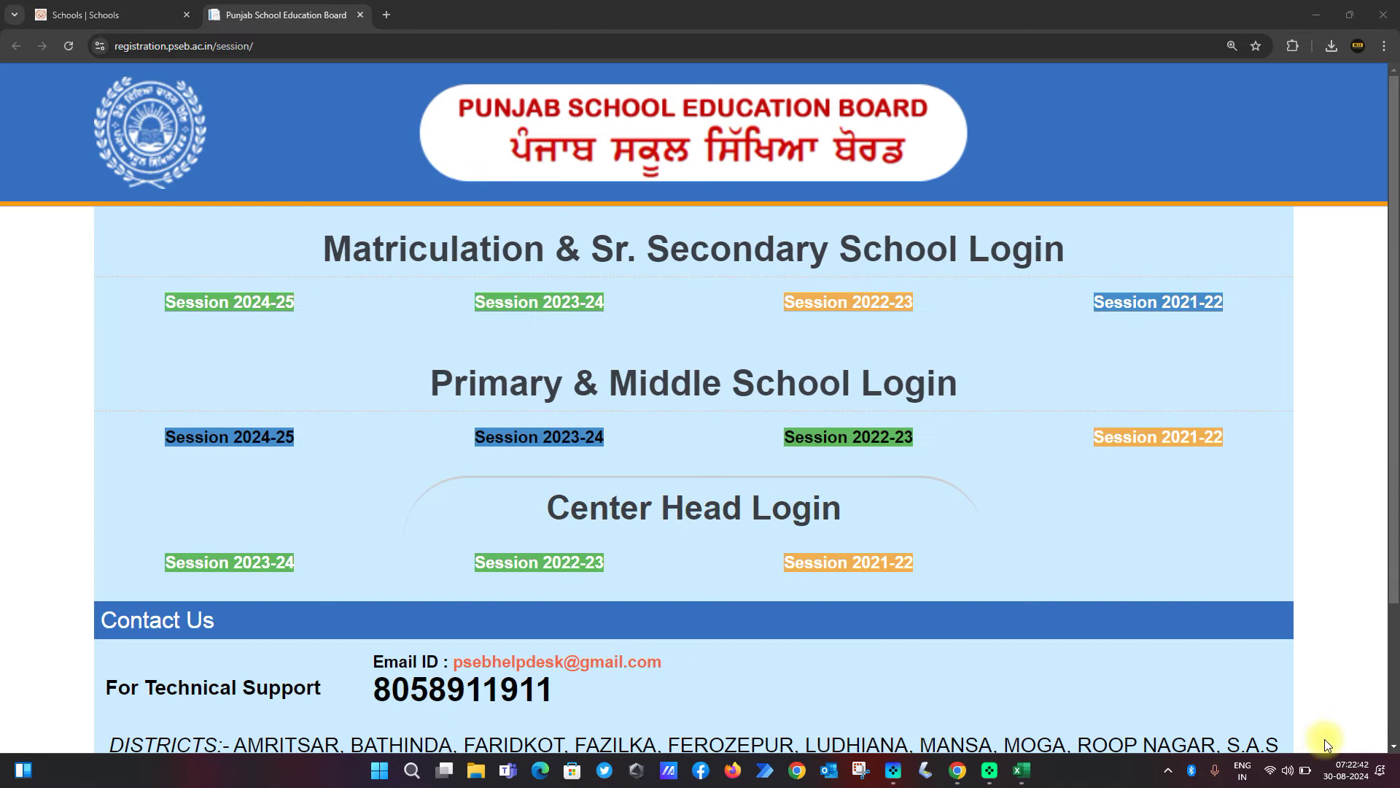
left_click(258, 448)
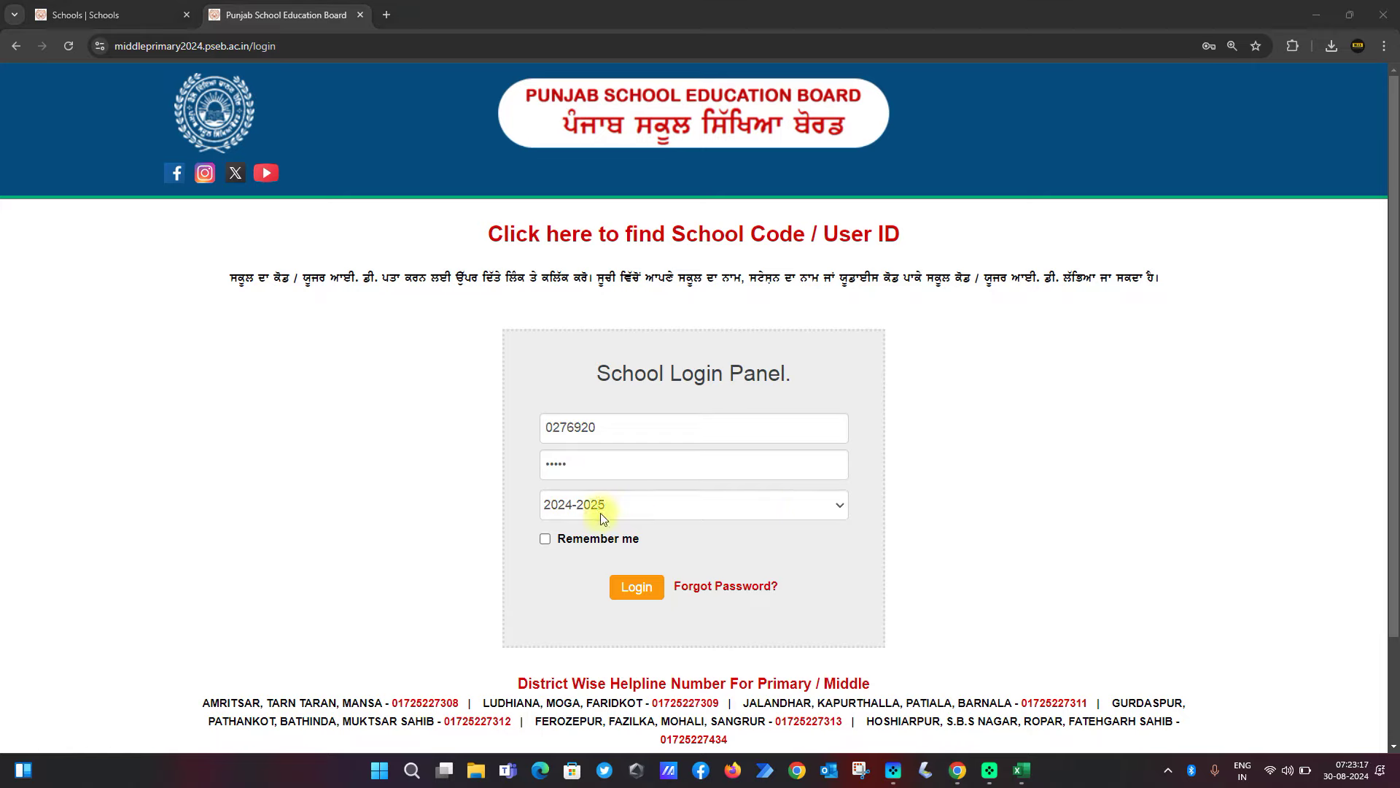
left_click(630, 589)
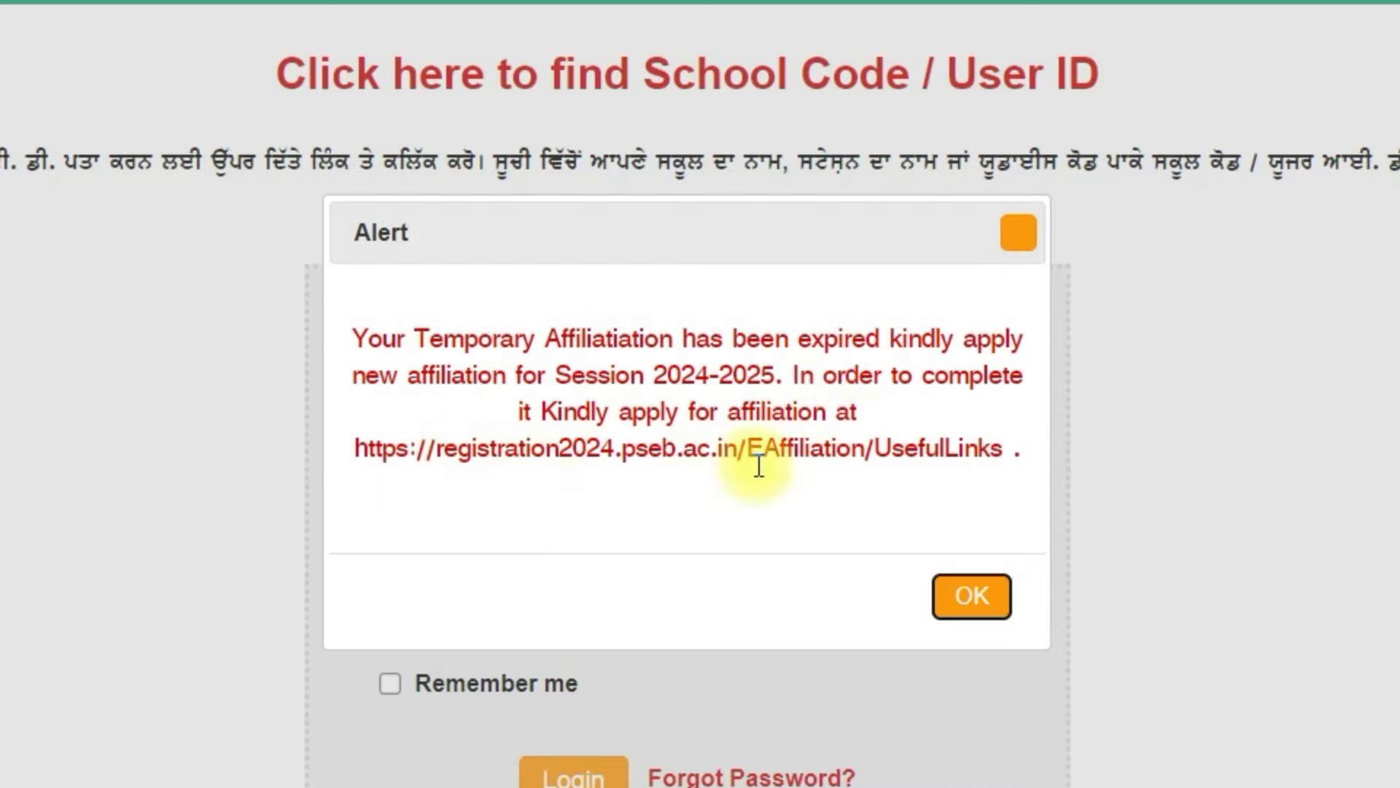
left_click(358, 449)
left_click_drag(358, 448, 874, 476)
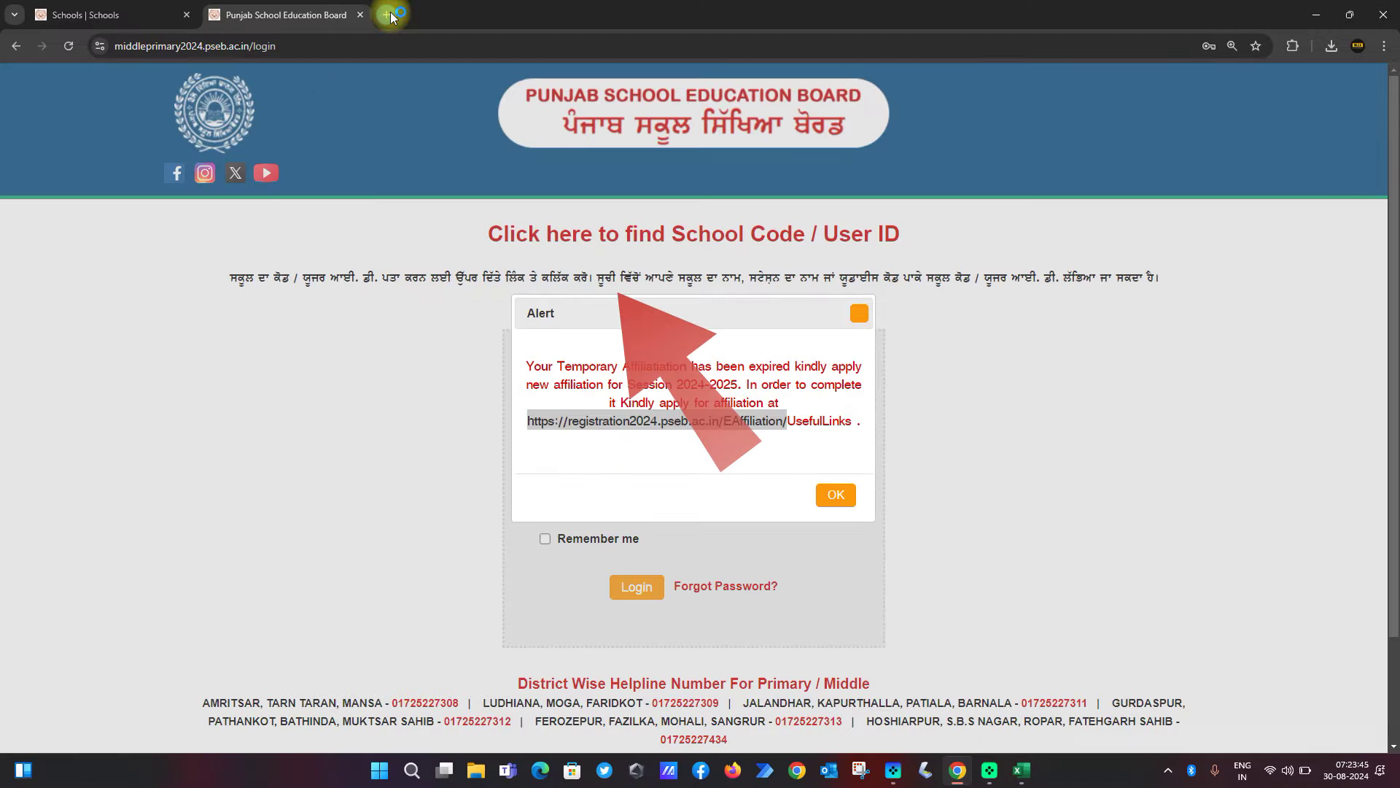
left_click(388, 14)
key("ctrl+v")
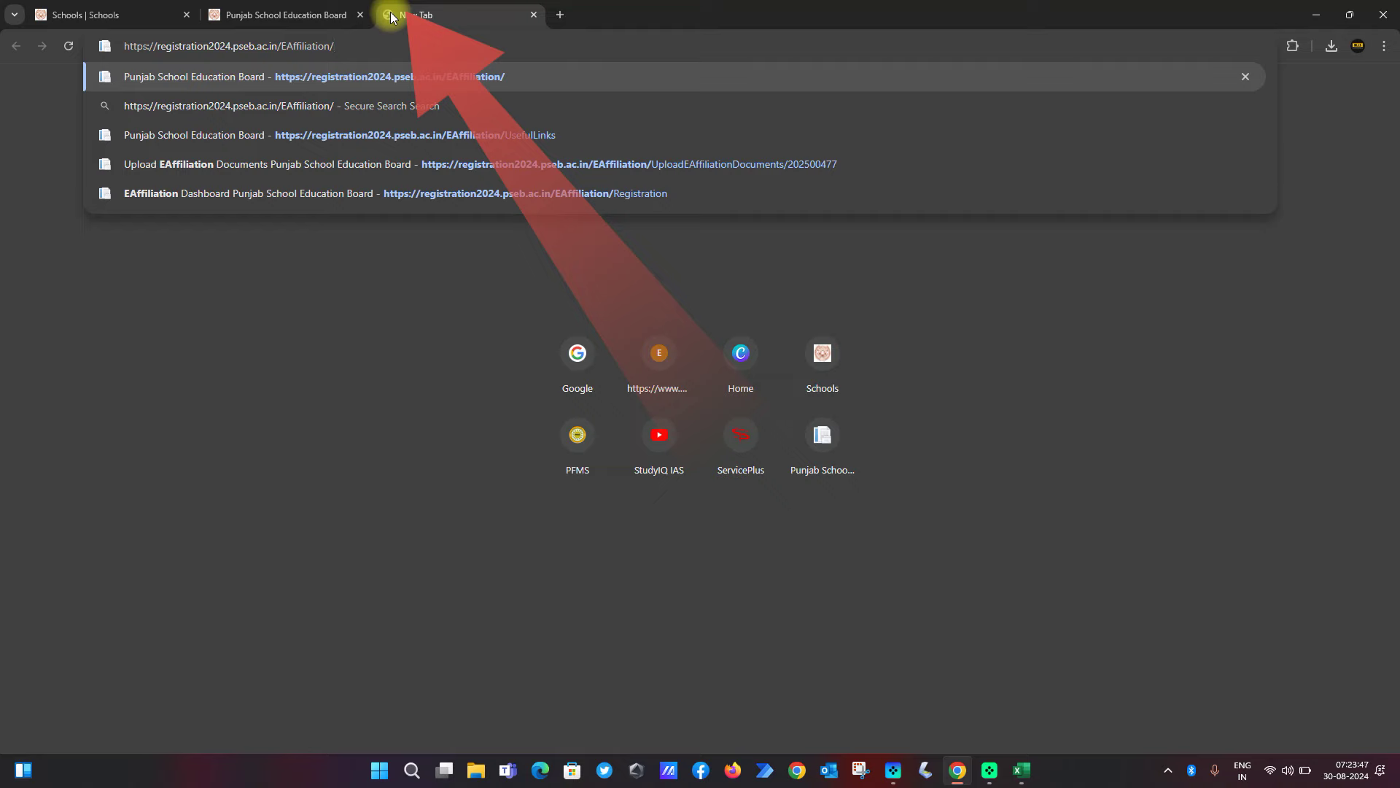
key("Return")
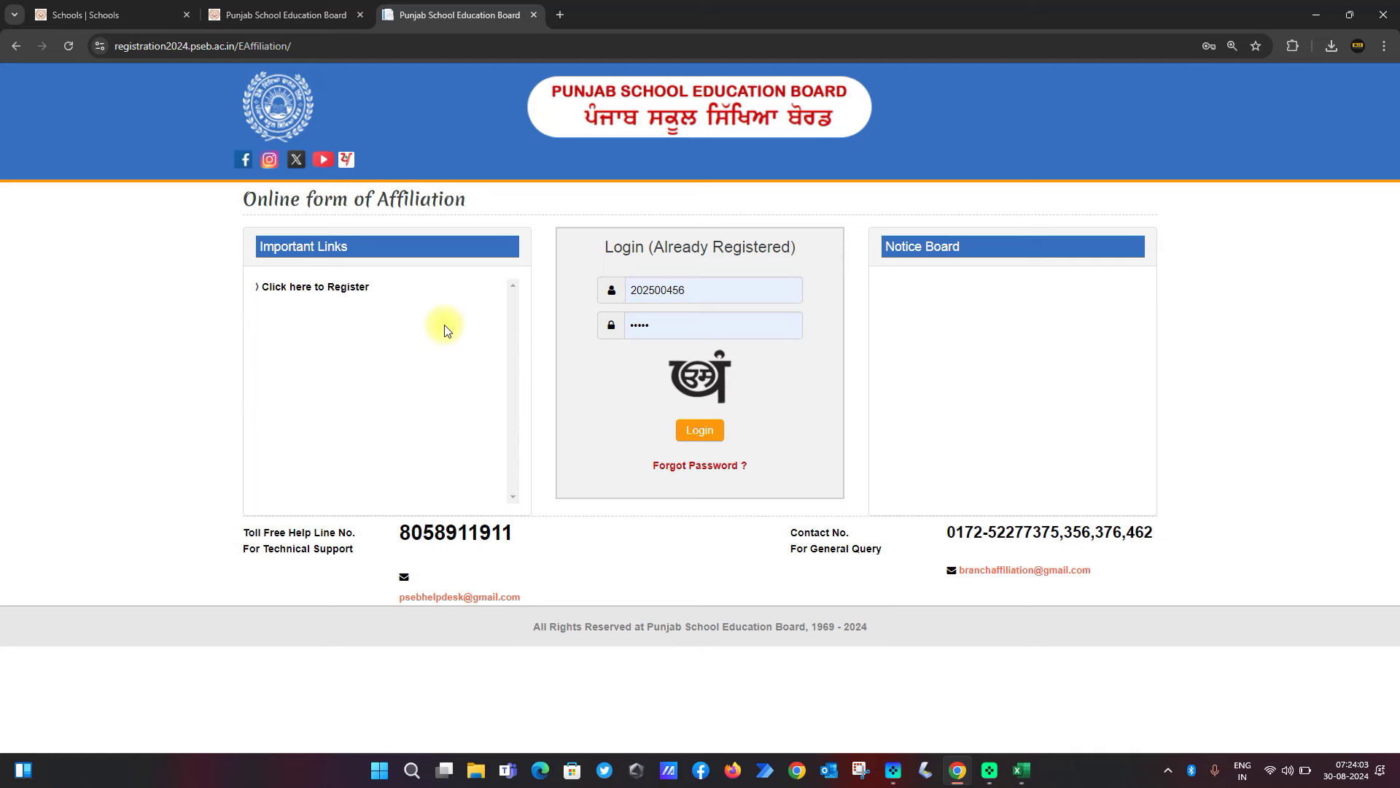
Start a new affiliation registration with class 8TH (PROVISIONAL FOR 2024-25) and category APPLY FOR ALREADY SCHOOL CODE ALLOTTED
left_click(302, 288)
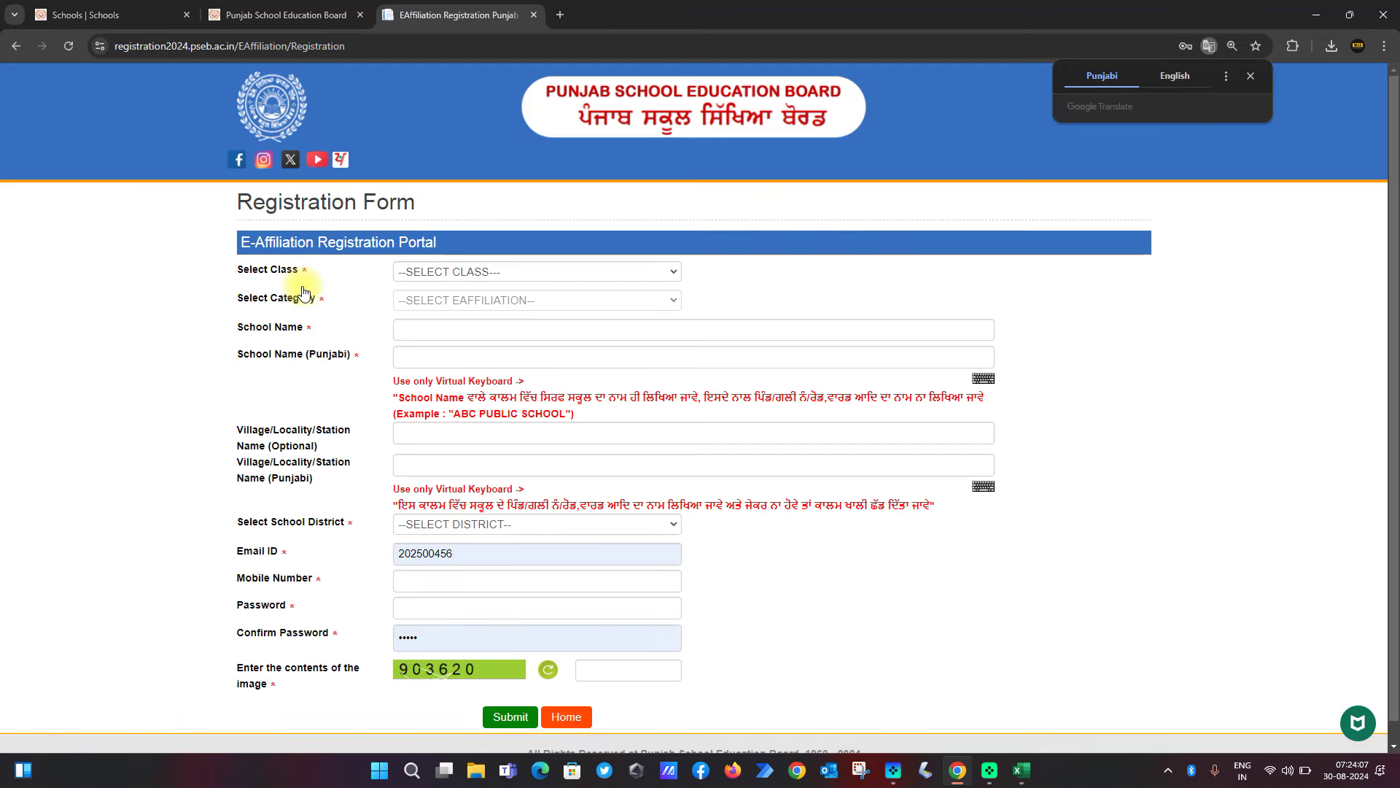
left_click(440, 272)
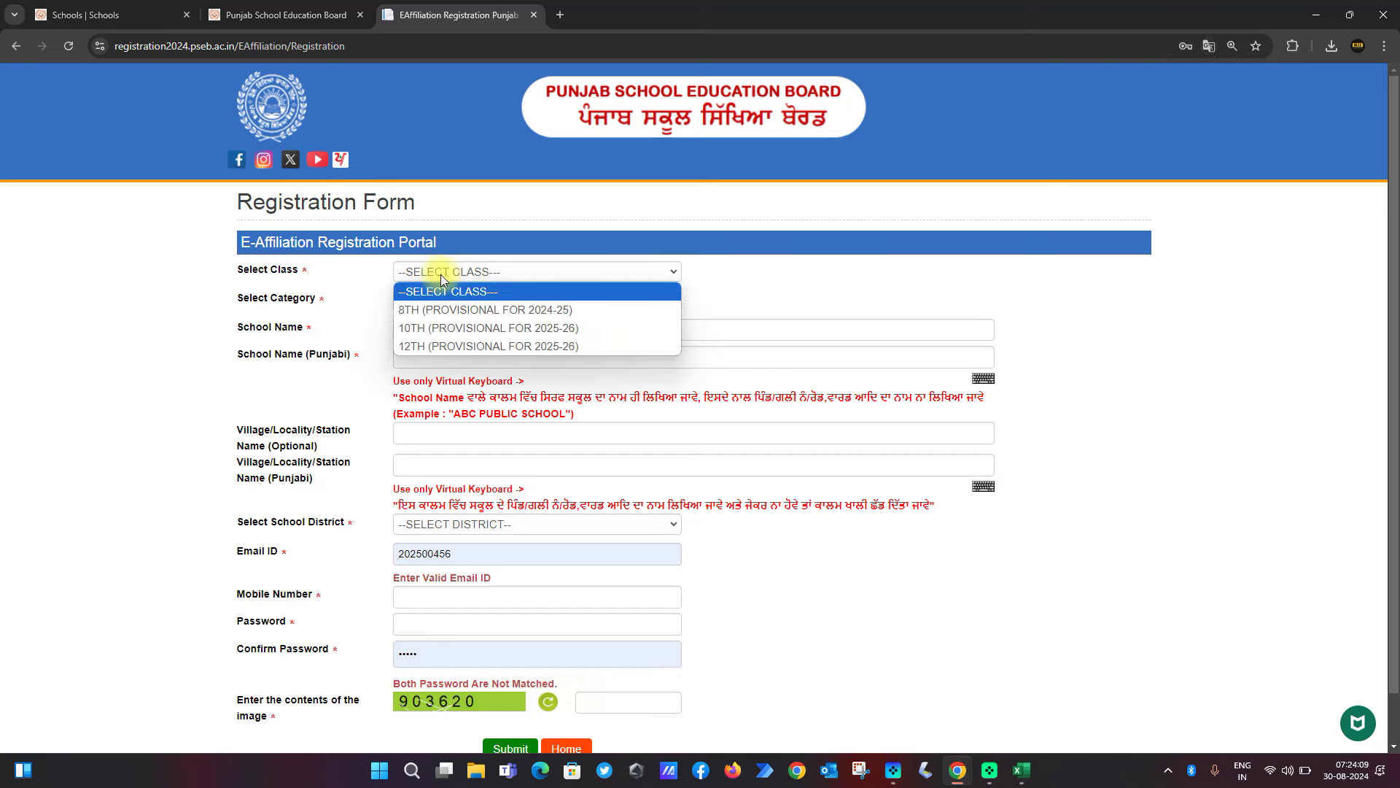
left_click(427, 314)
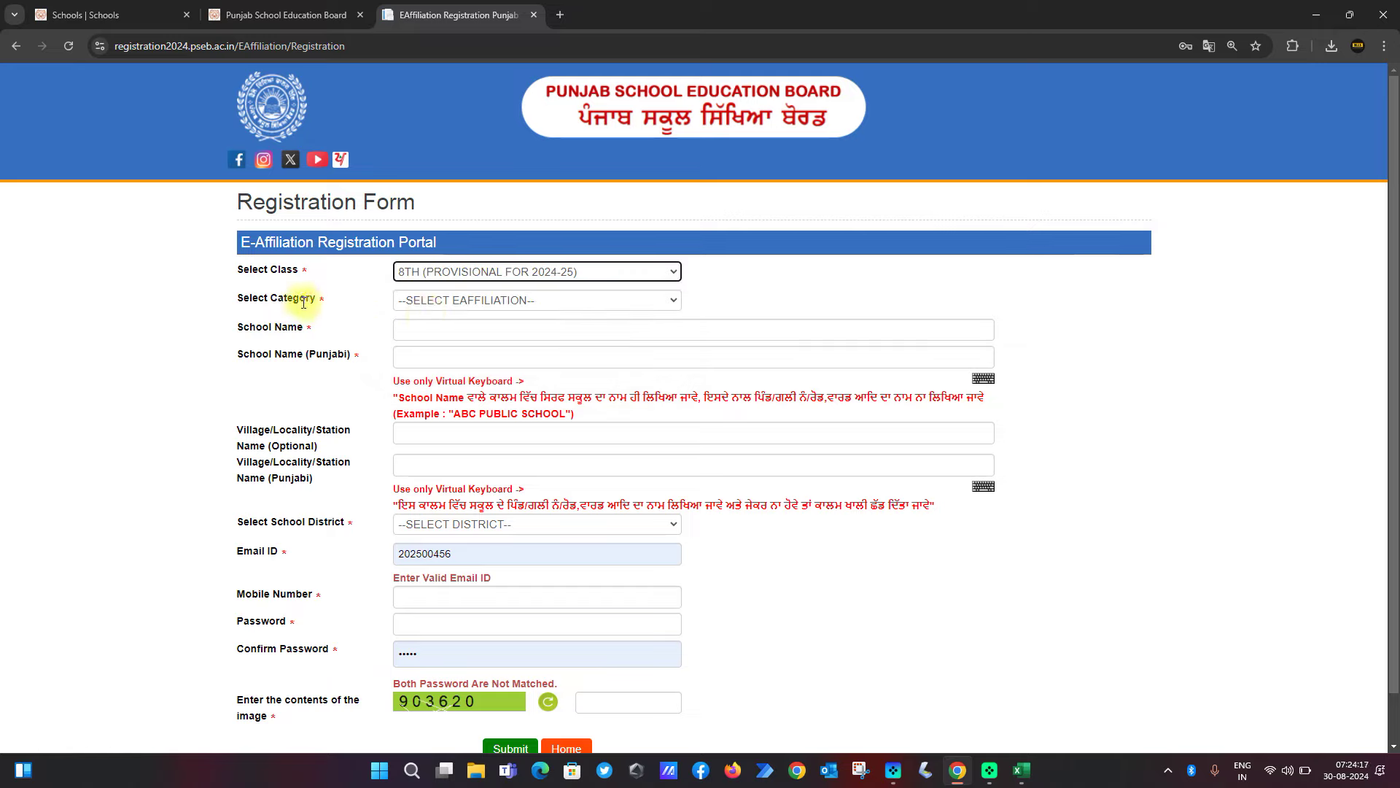
left_click(443, 304)
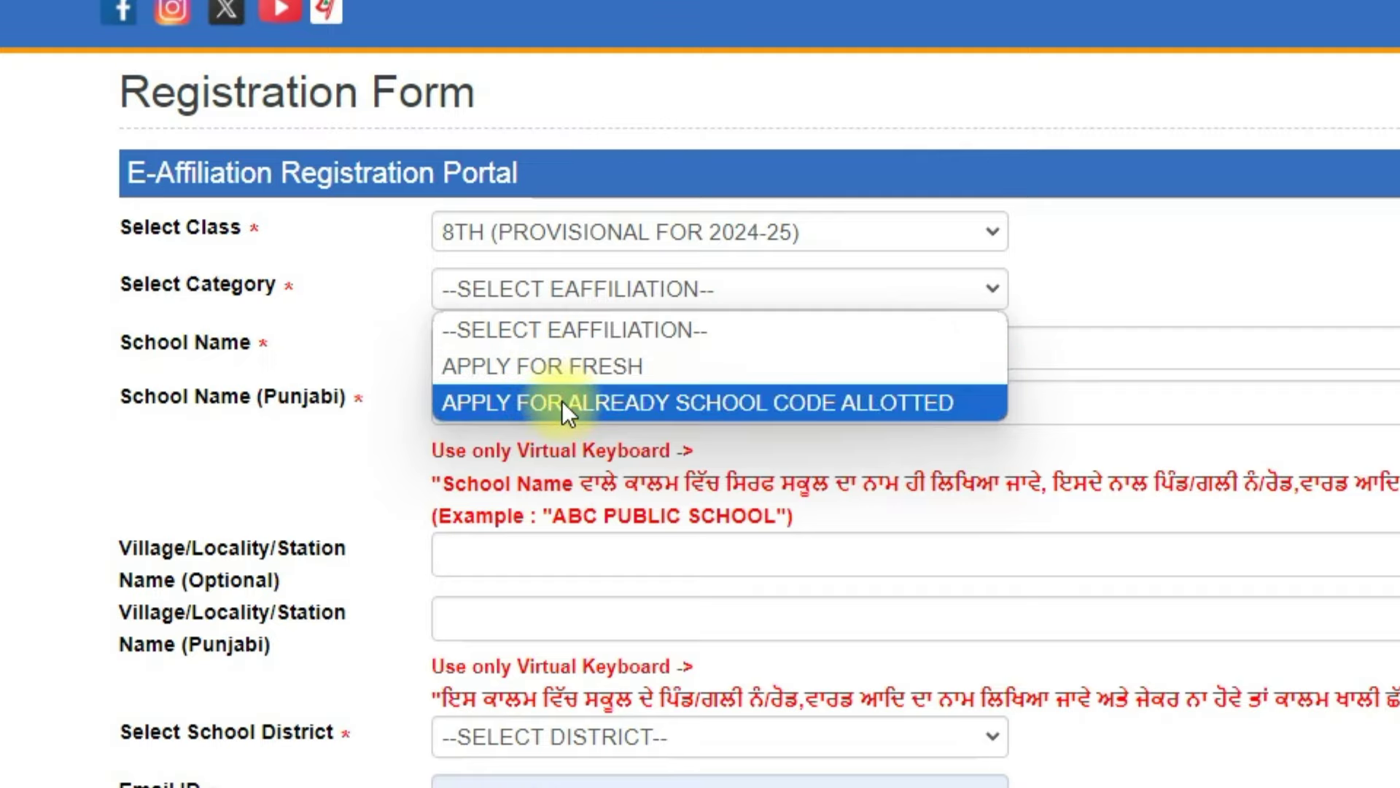
left_click(829, 404)
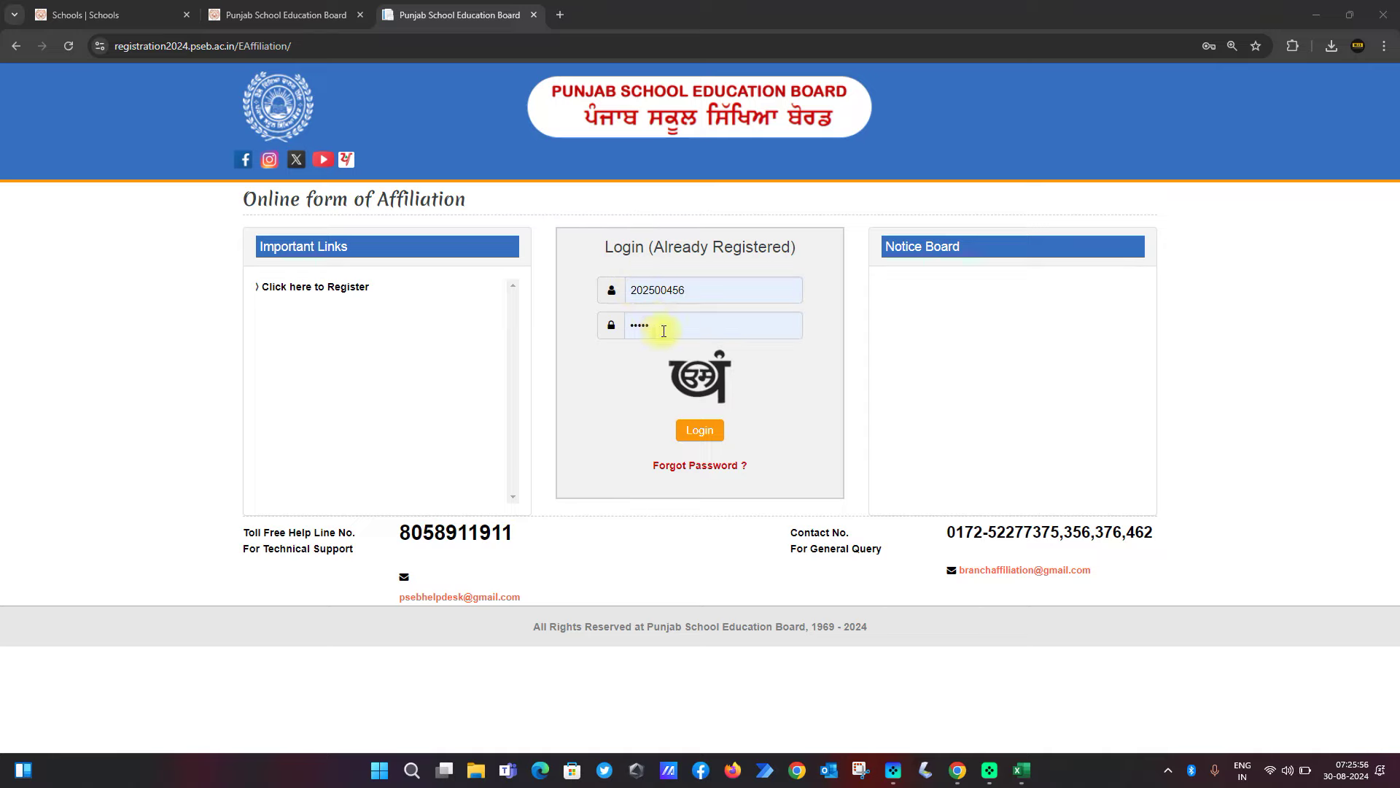
Log in to the affiliation portal as an already registered school and open the School Profile
left_click(699, 436)
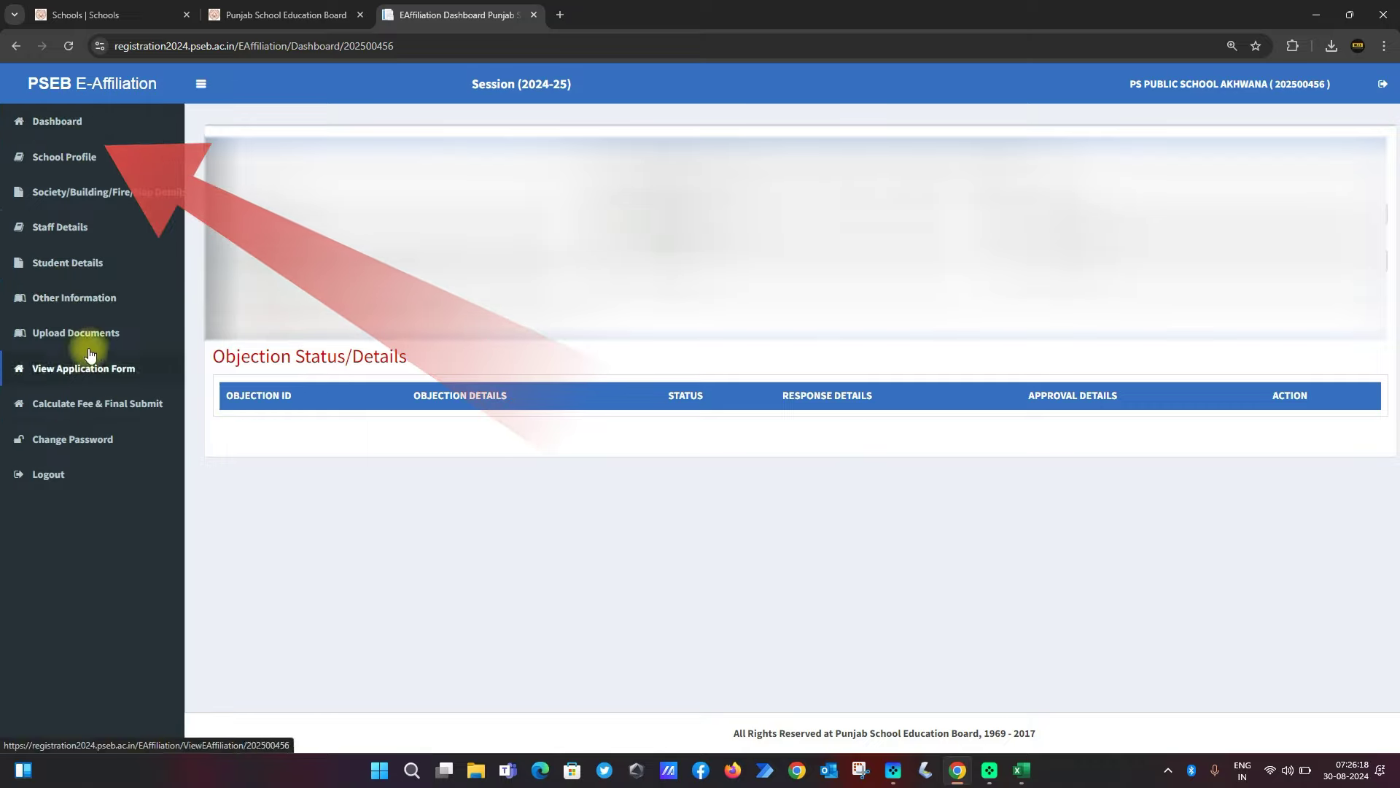
left_click(80, 167)
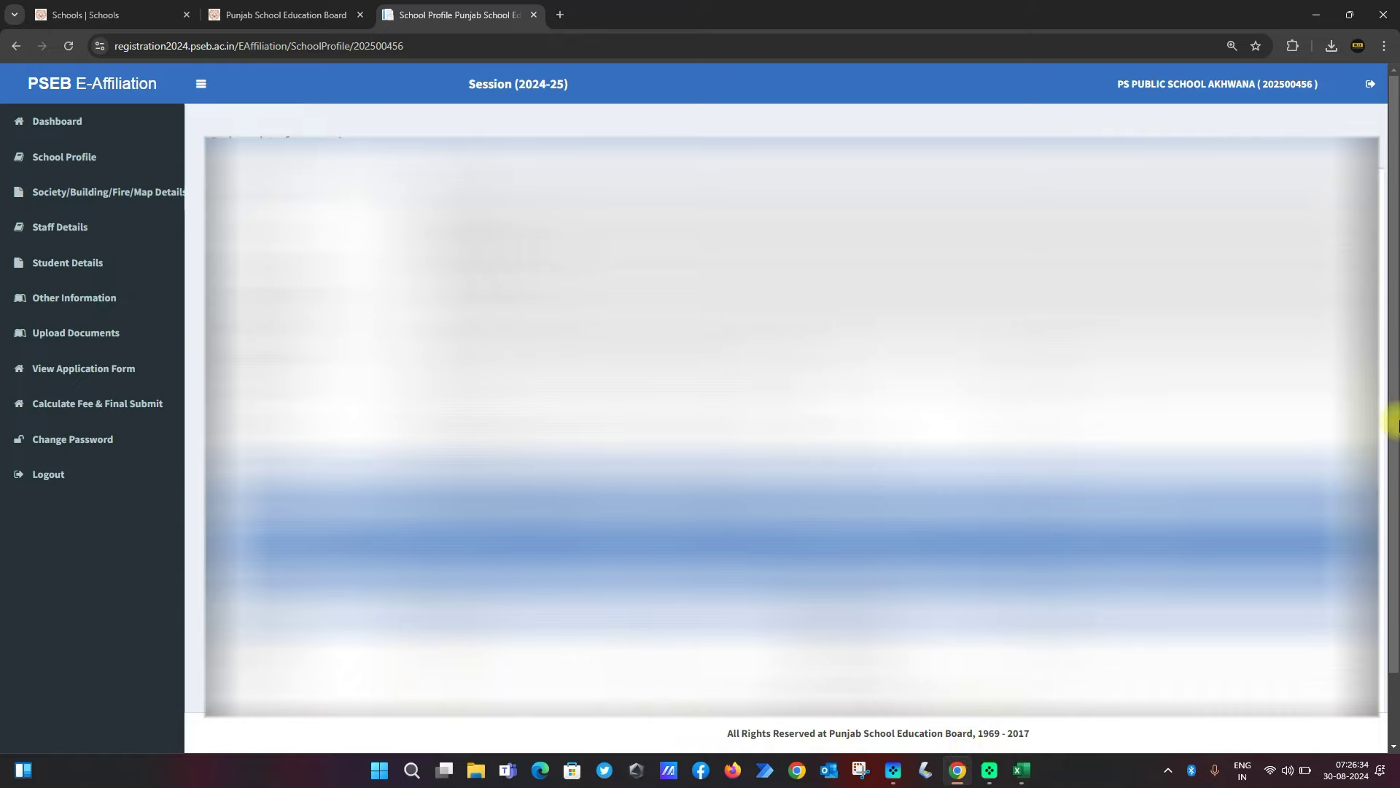
Open Society/Building/Fire/Map Details and examine the building safety validity period, issuing authority options and building map section
left_click(60, 194)
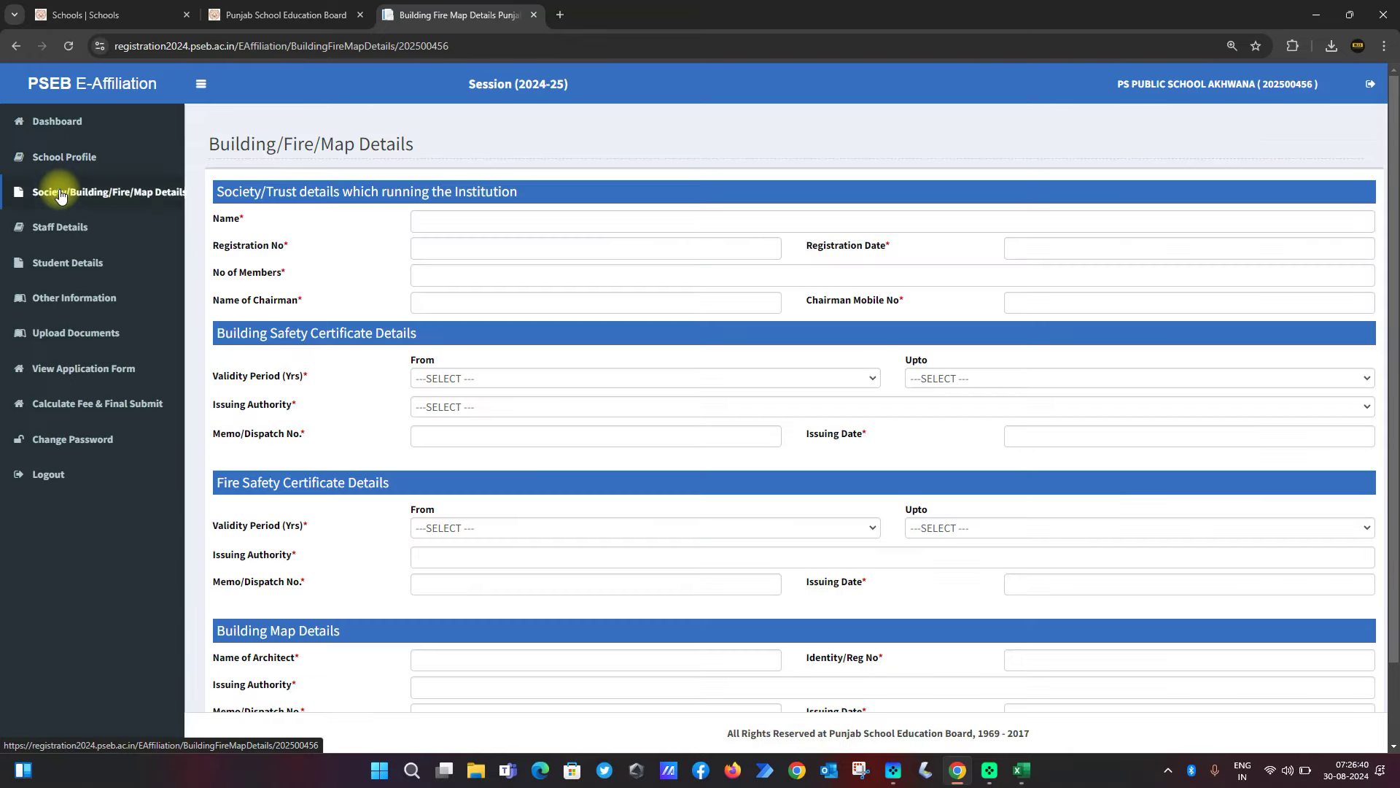
scroll(1393, 257, "down", 2)
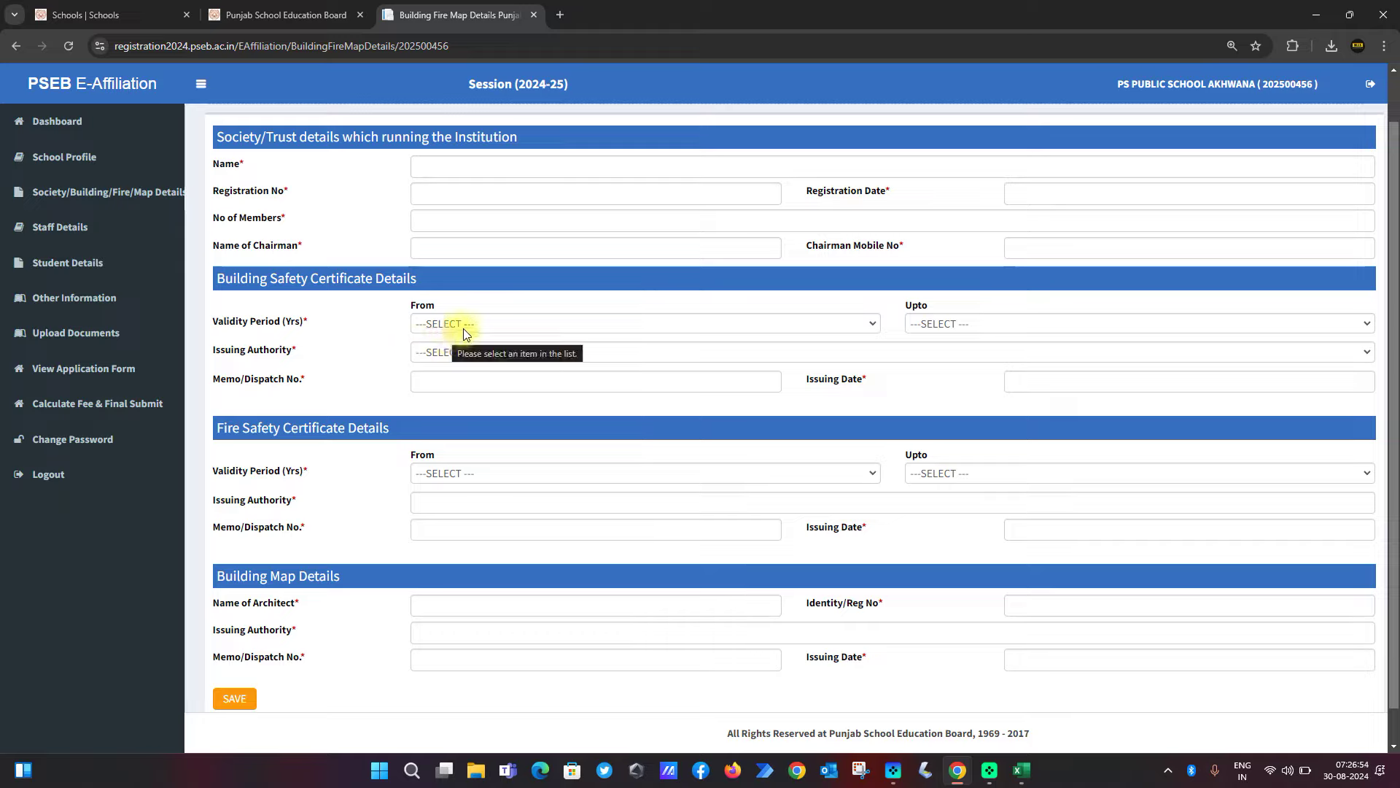
left_click(429, 325)
left_click(428, 325)
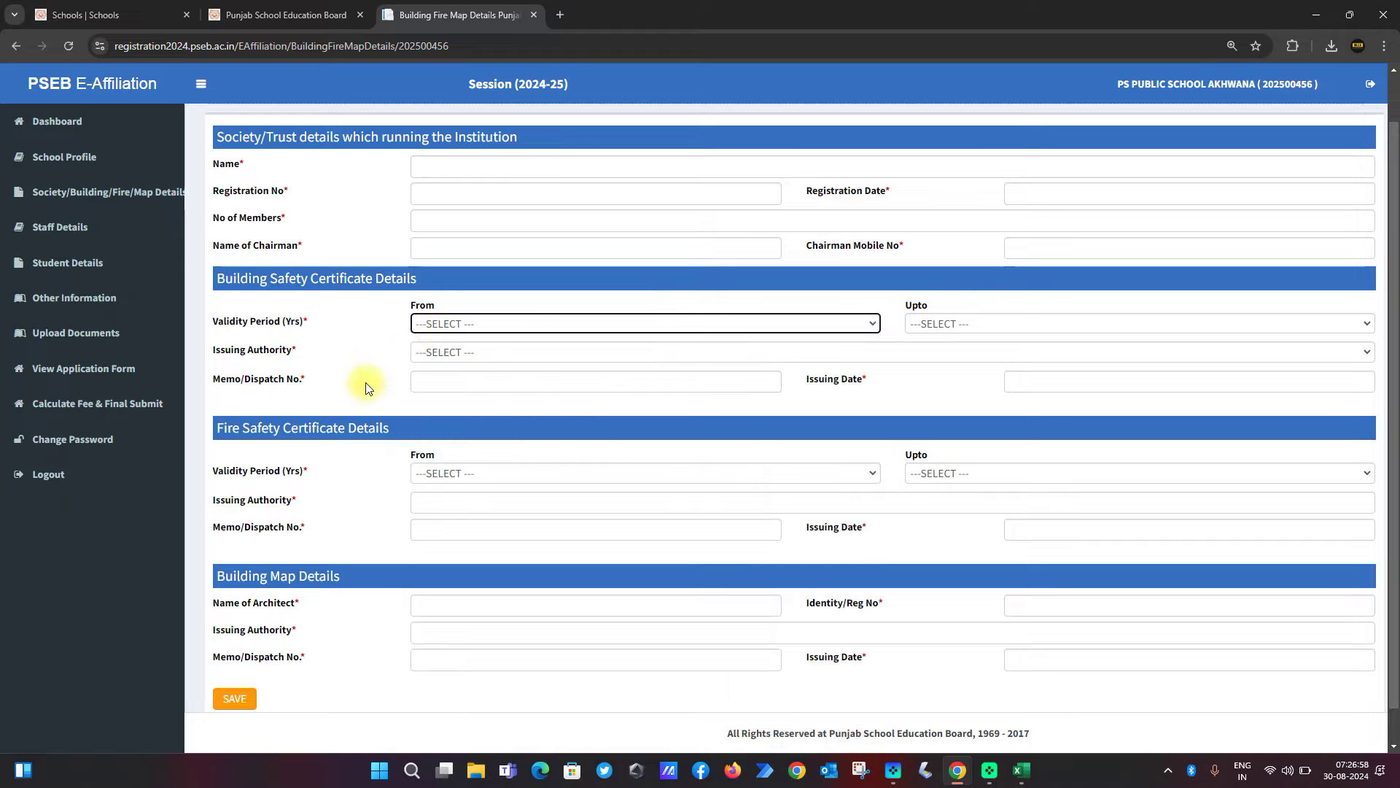
left_click(442, 353)
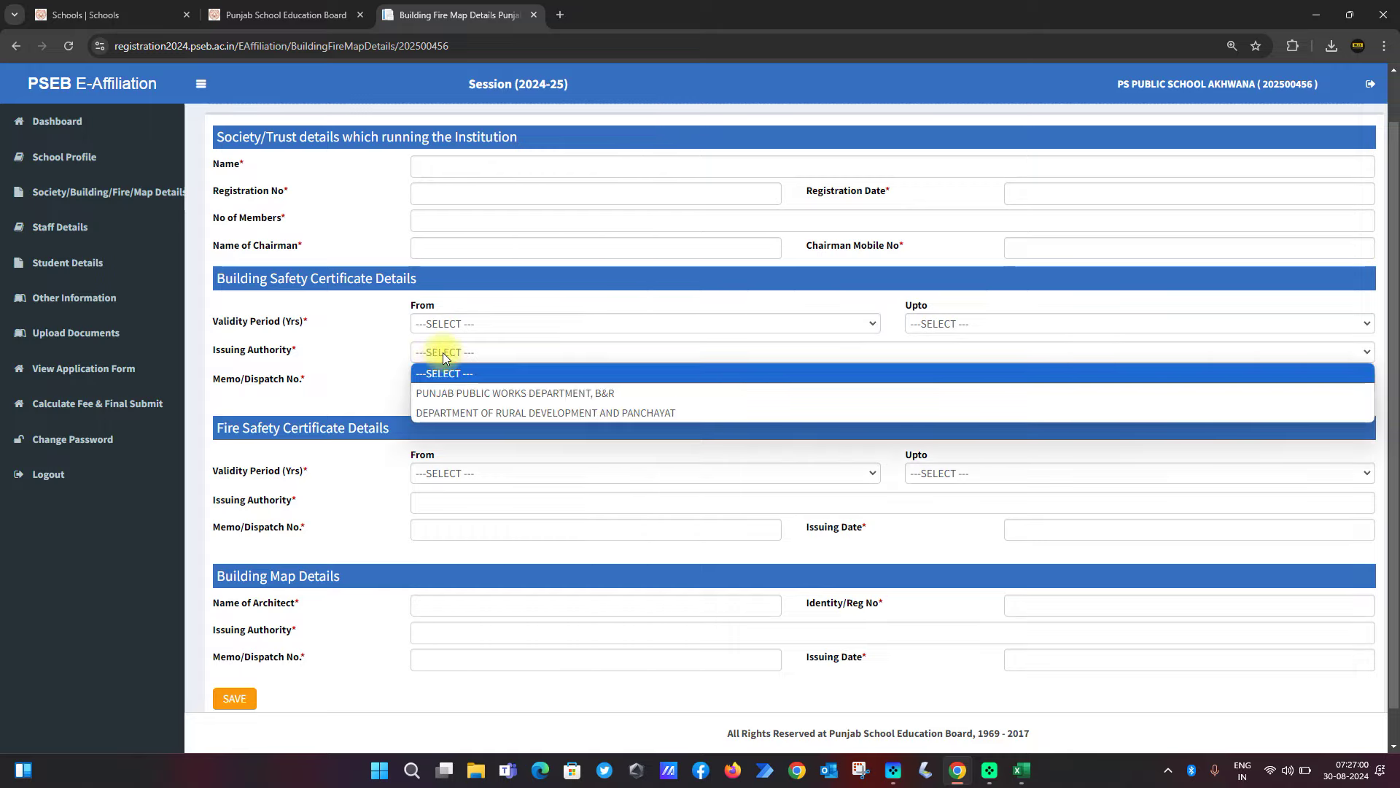
left_click(363, 403)
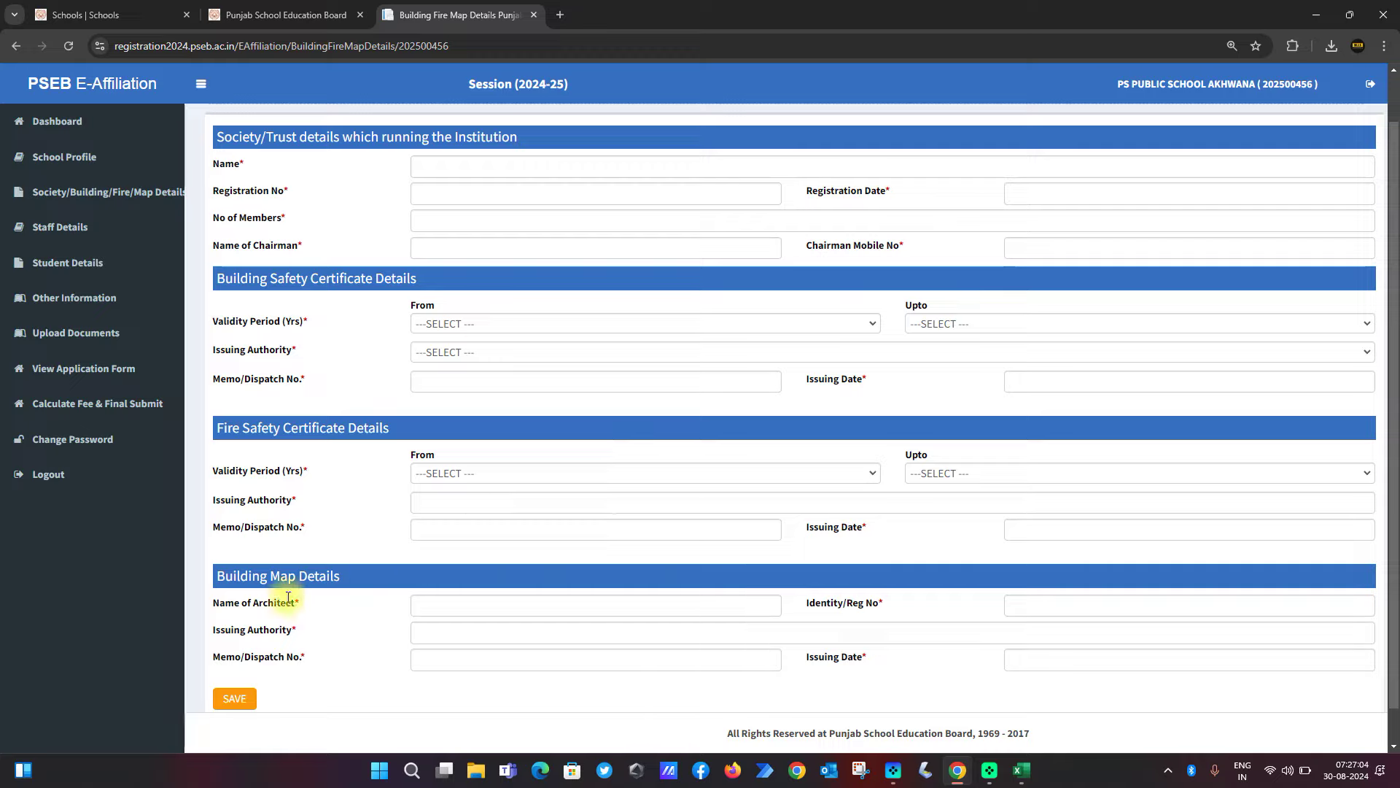
left_click_drag(234, 578, 307, 576)
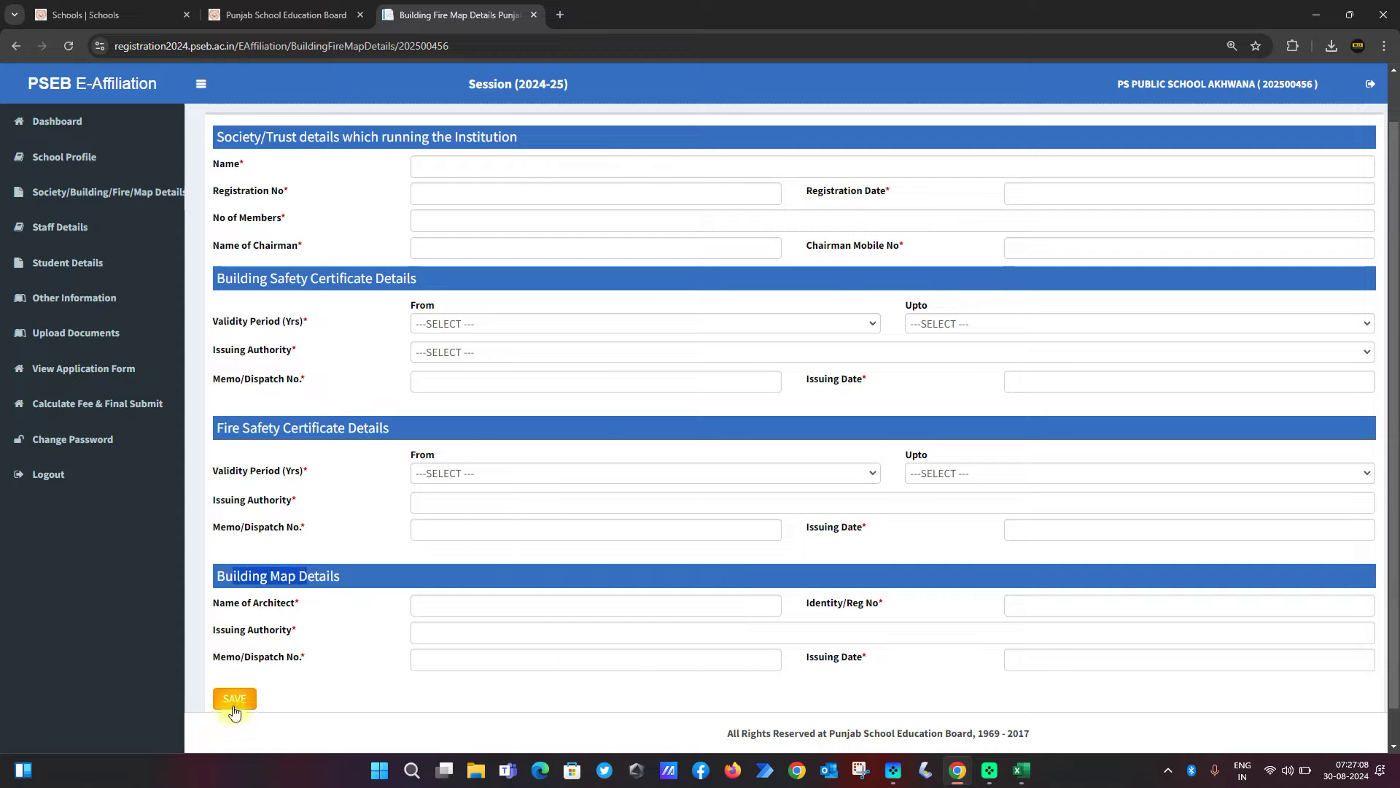
Open a blank staff entry in Staff Details and review its personal fields, cadre, subject and salary payment mode options
left_click(61, 229)
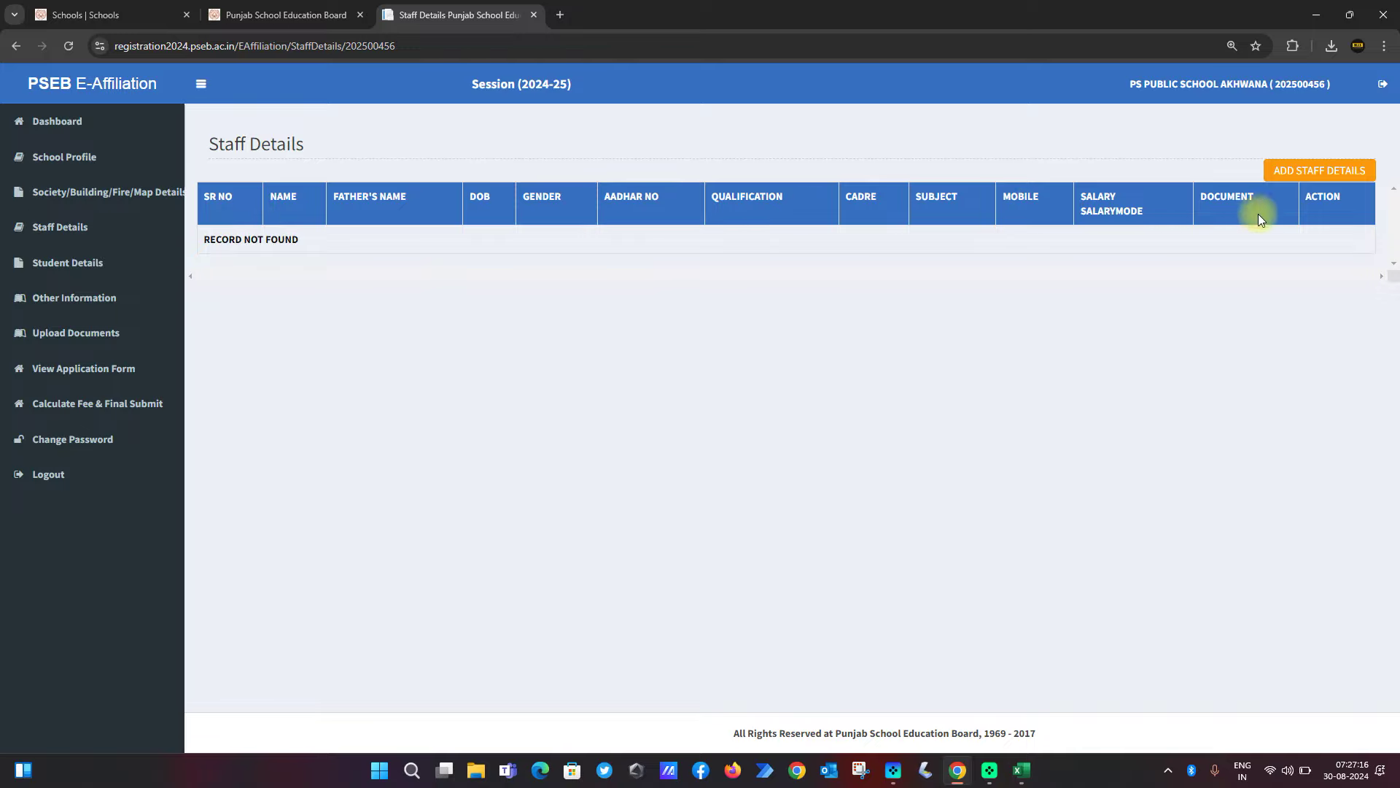
left_click(1314, 173)
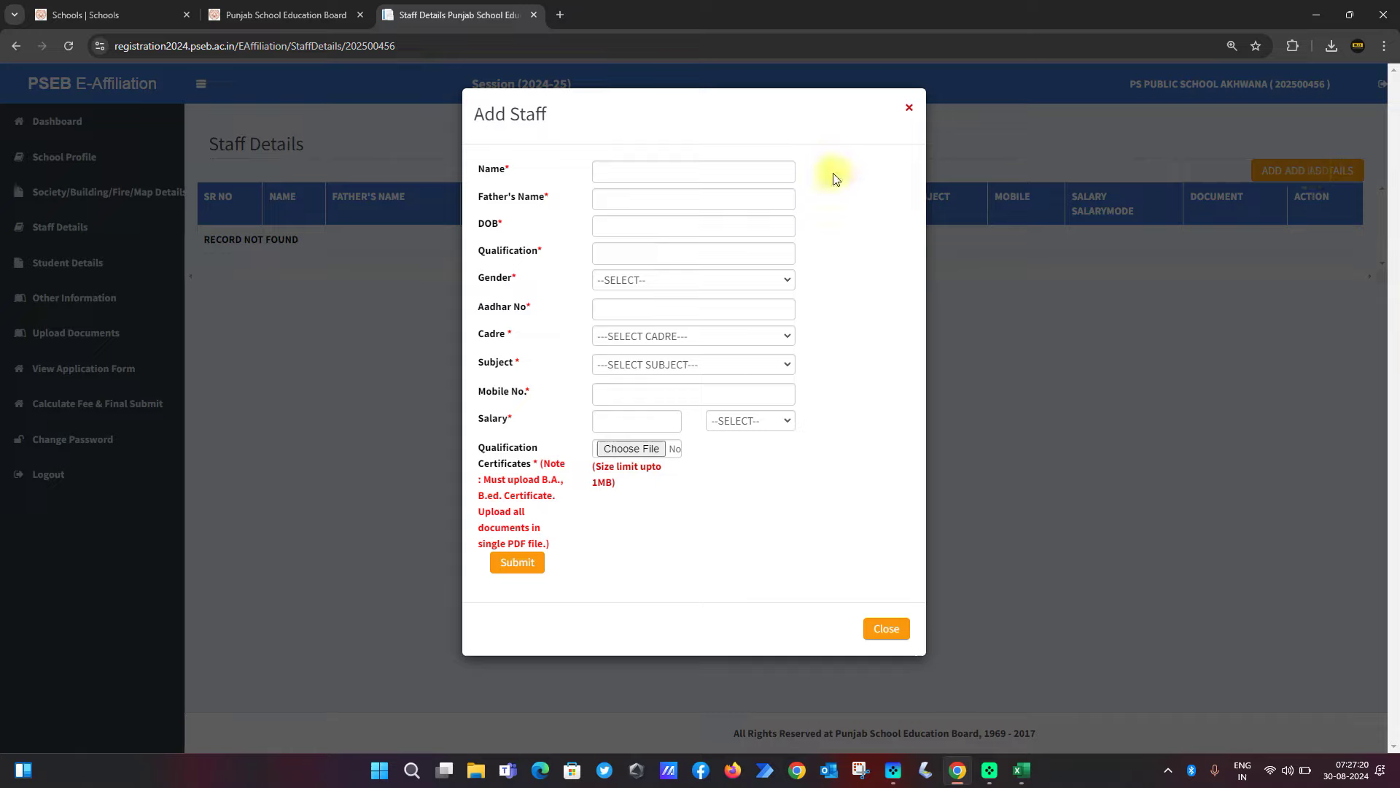
left_click(615, 172)
left_click(625, 202)
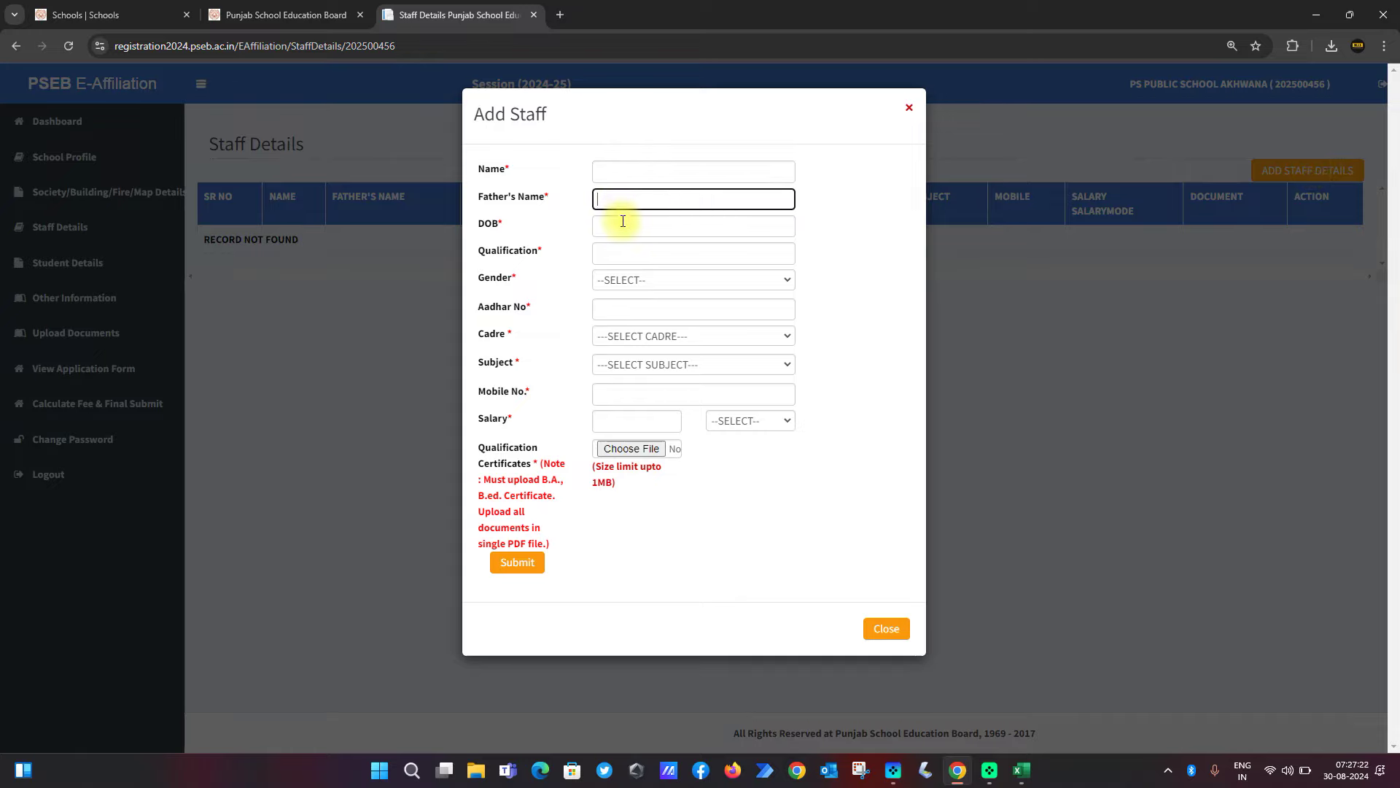
left_click(622, 225)
left_click(531, 279)
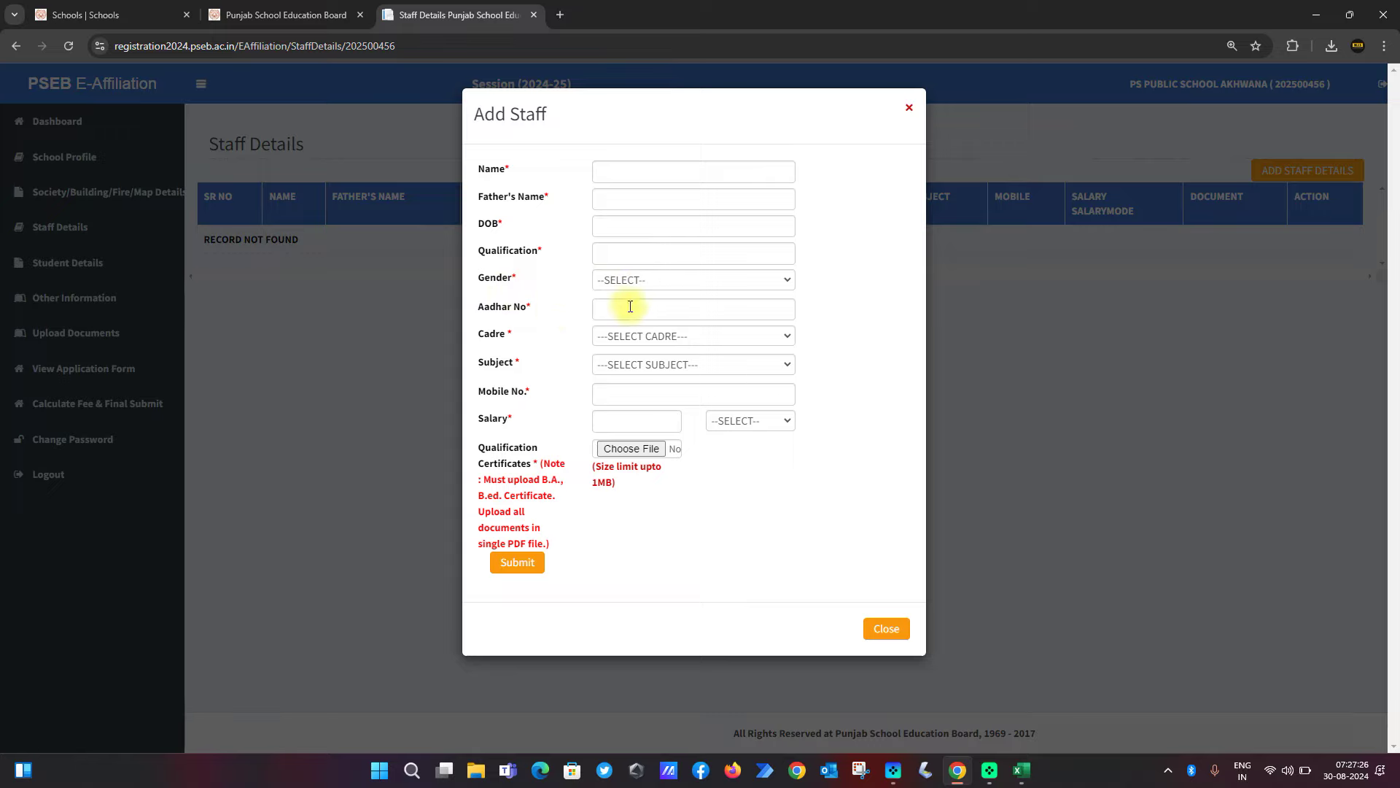
left_click(644, 341)
left_click(648, 339)
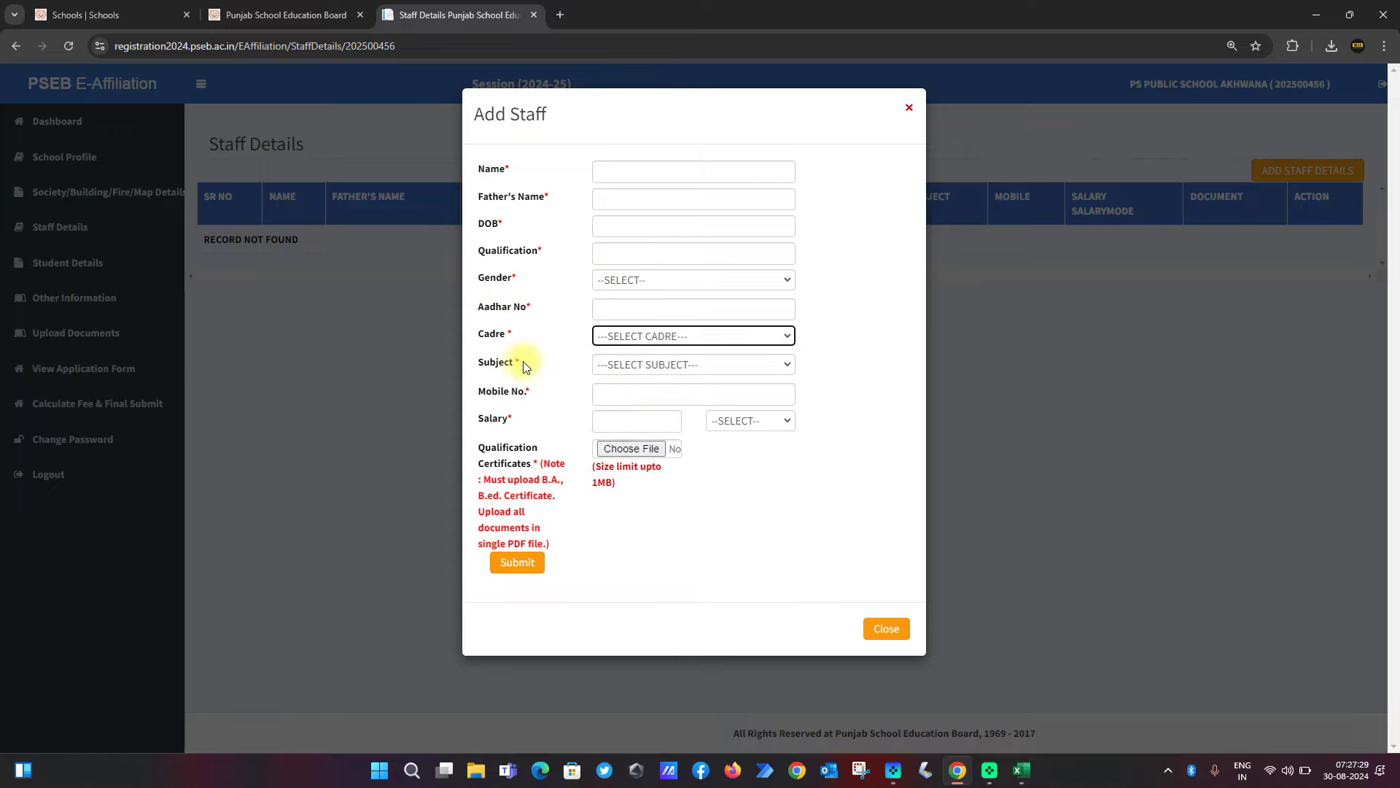
left_click(617, 370)
left_click(611, 367)
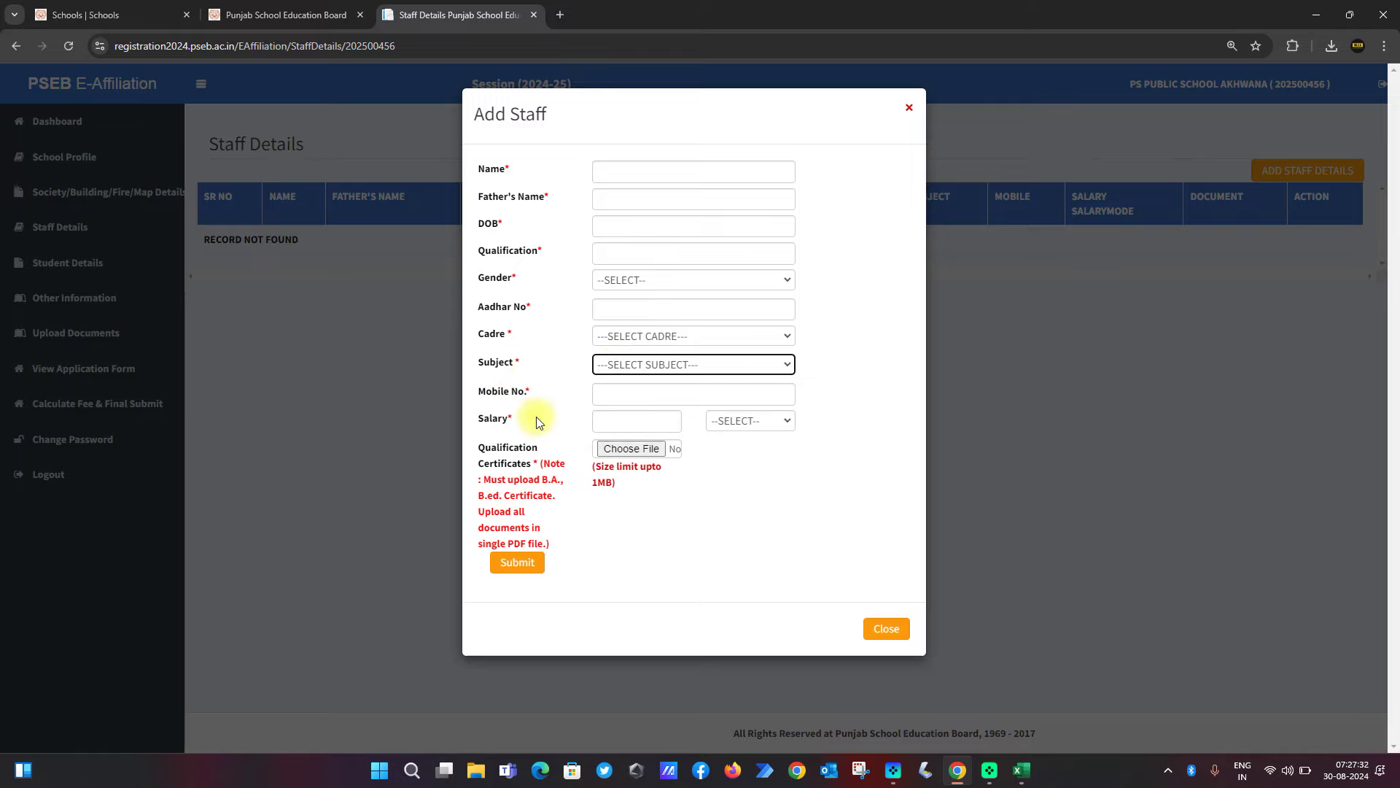
left_click(741, 425)
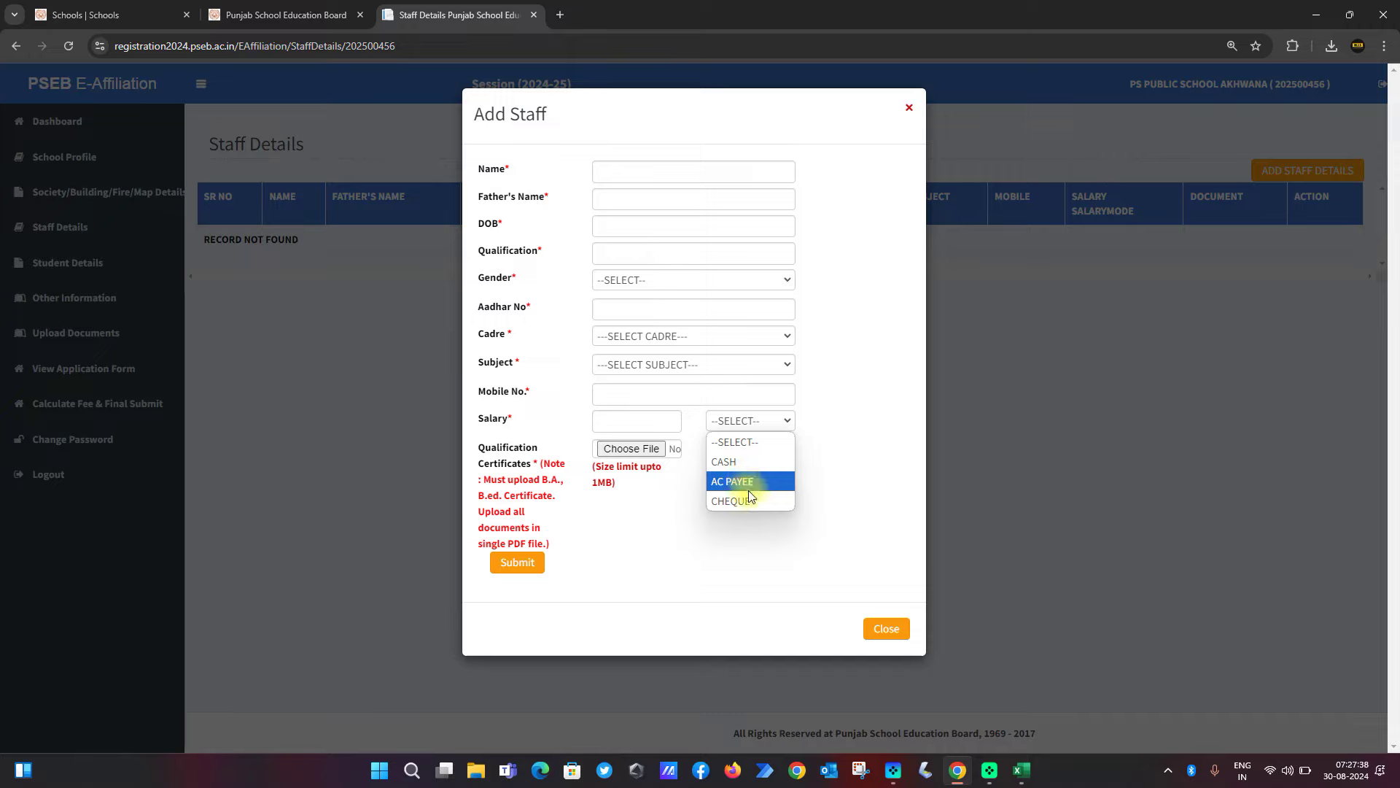
left_click(678, 522)
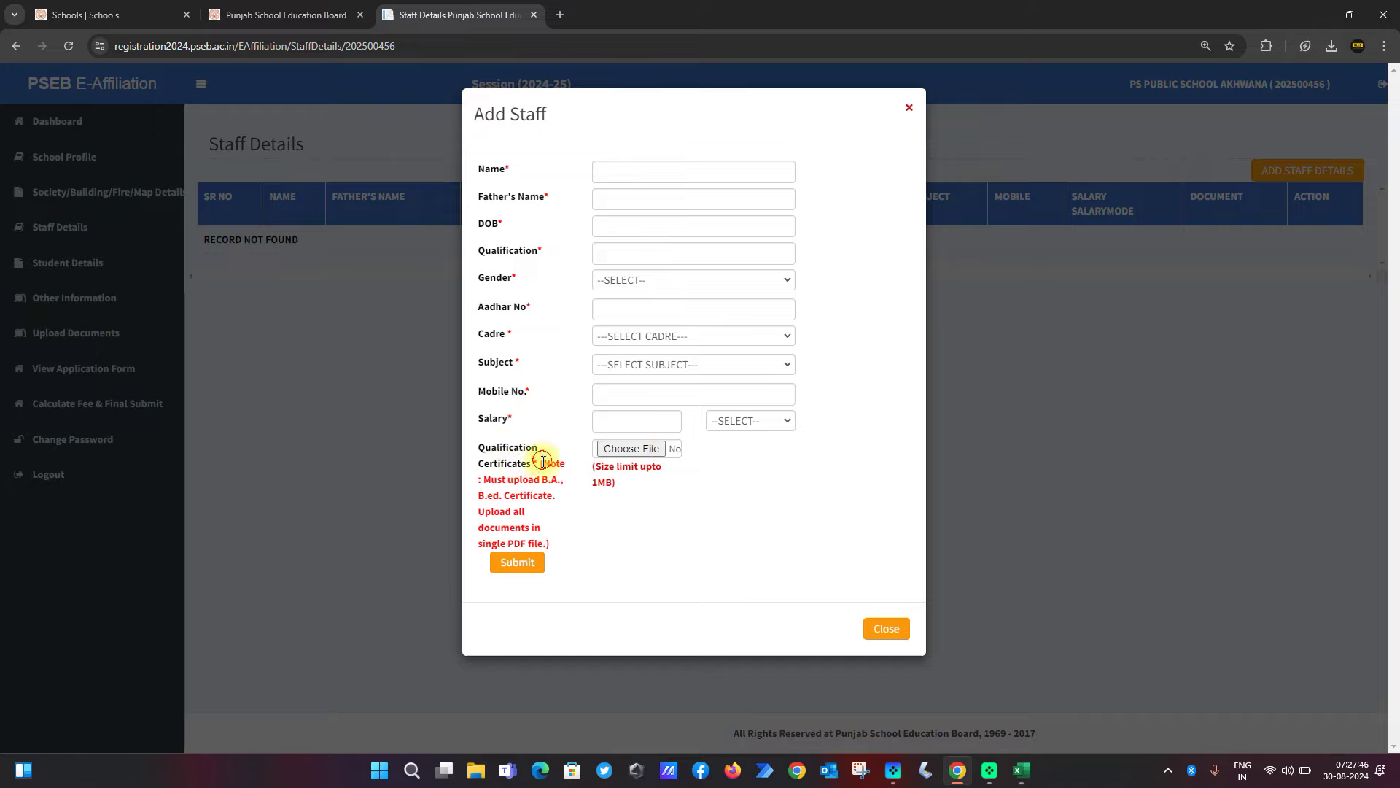
Read the qualification certificate upload note and file size limit in the staff form, and close the form without submitting
left_click_drag(544, 464, 562, 545)
left_click(531, 493)
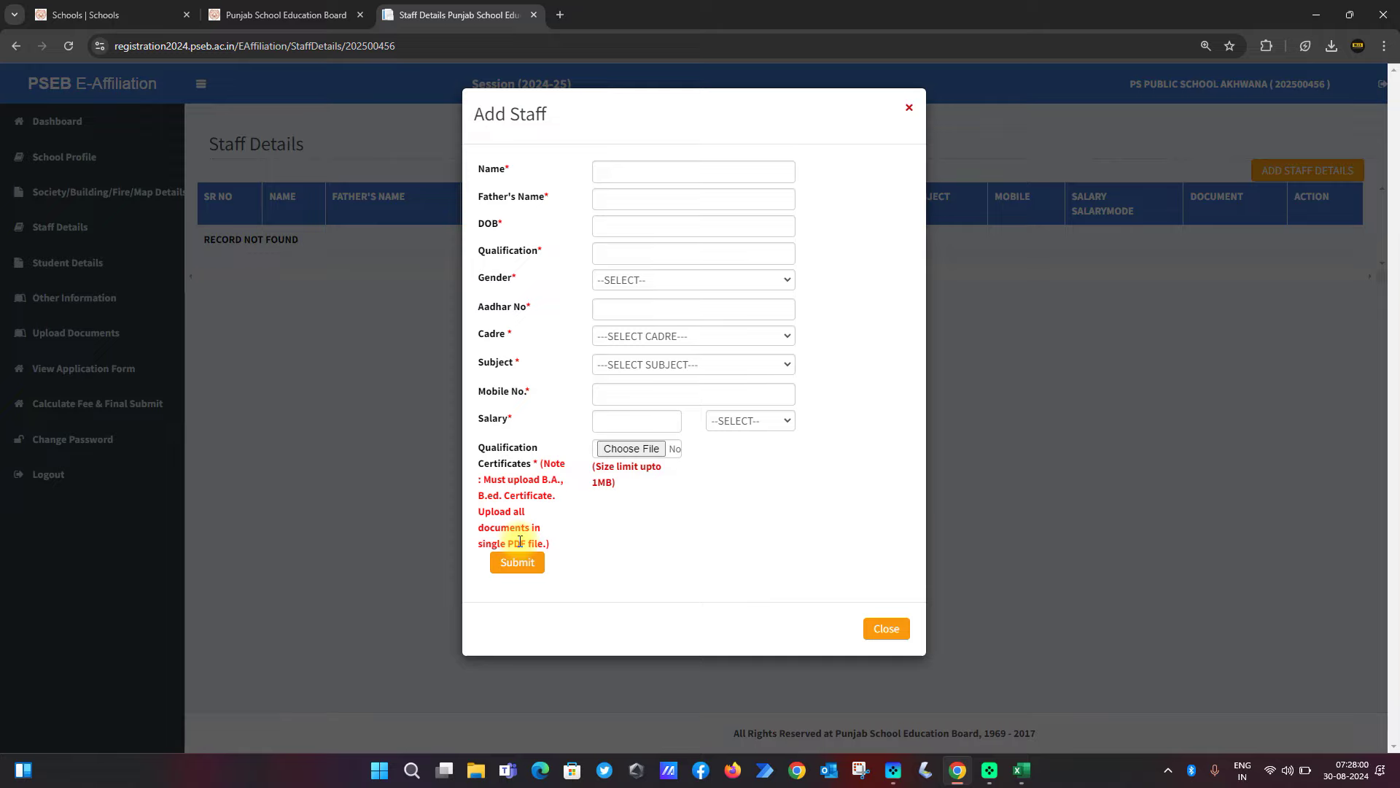
left_click_drag(601, 467, 604, 482)
left_click(607, 484)
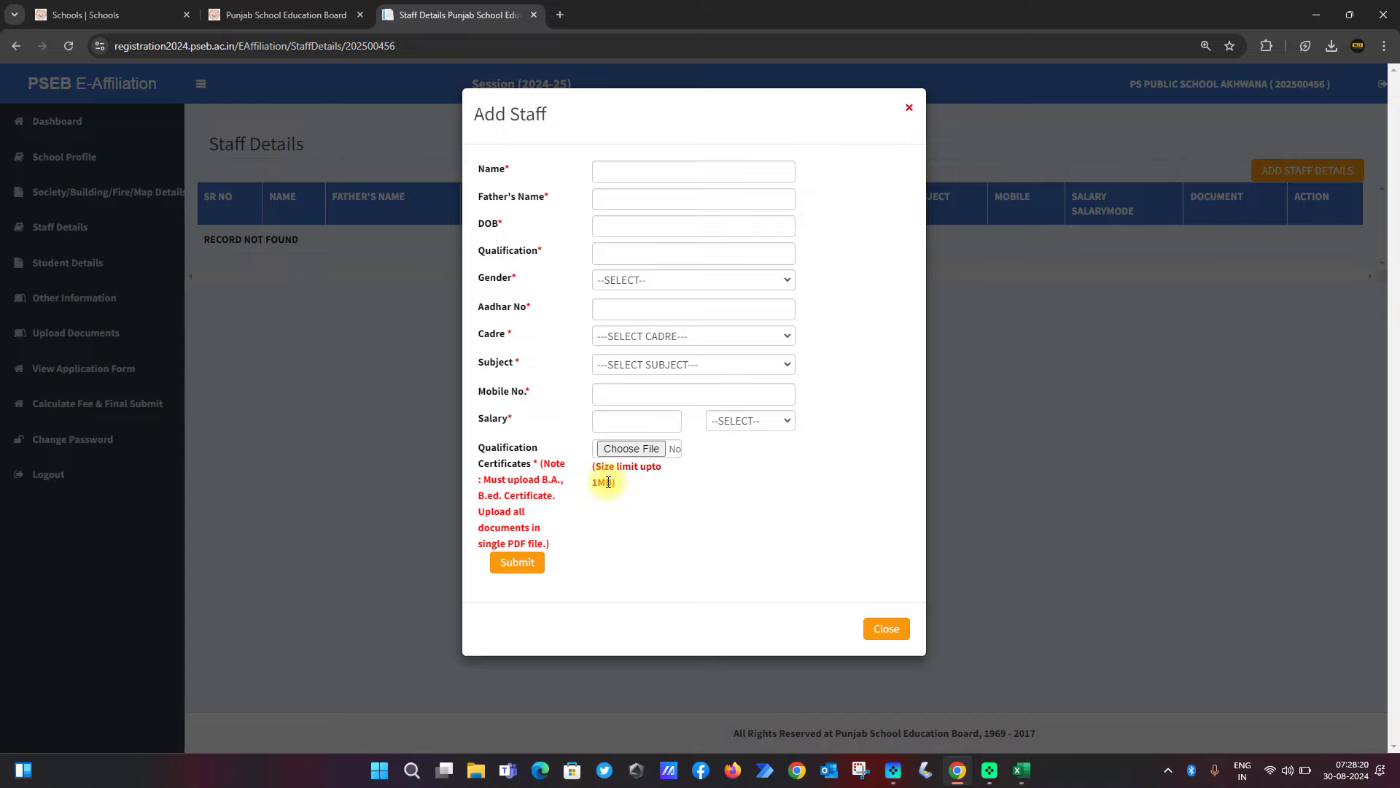
left_click(909, 109)
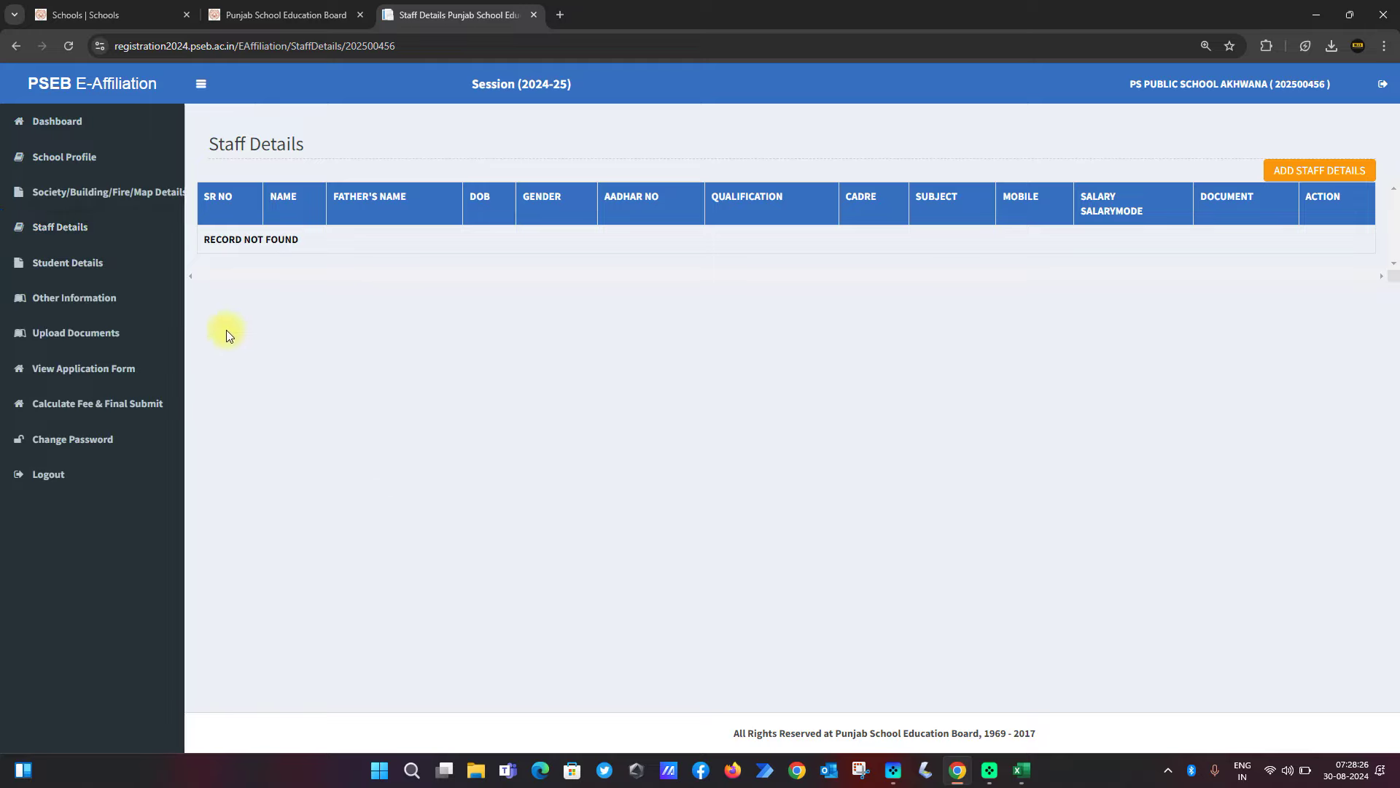
Look over Student Details and select ENGLISH as the medium of study in Other Information
left_click(79, 272)
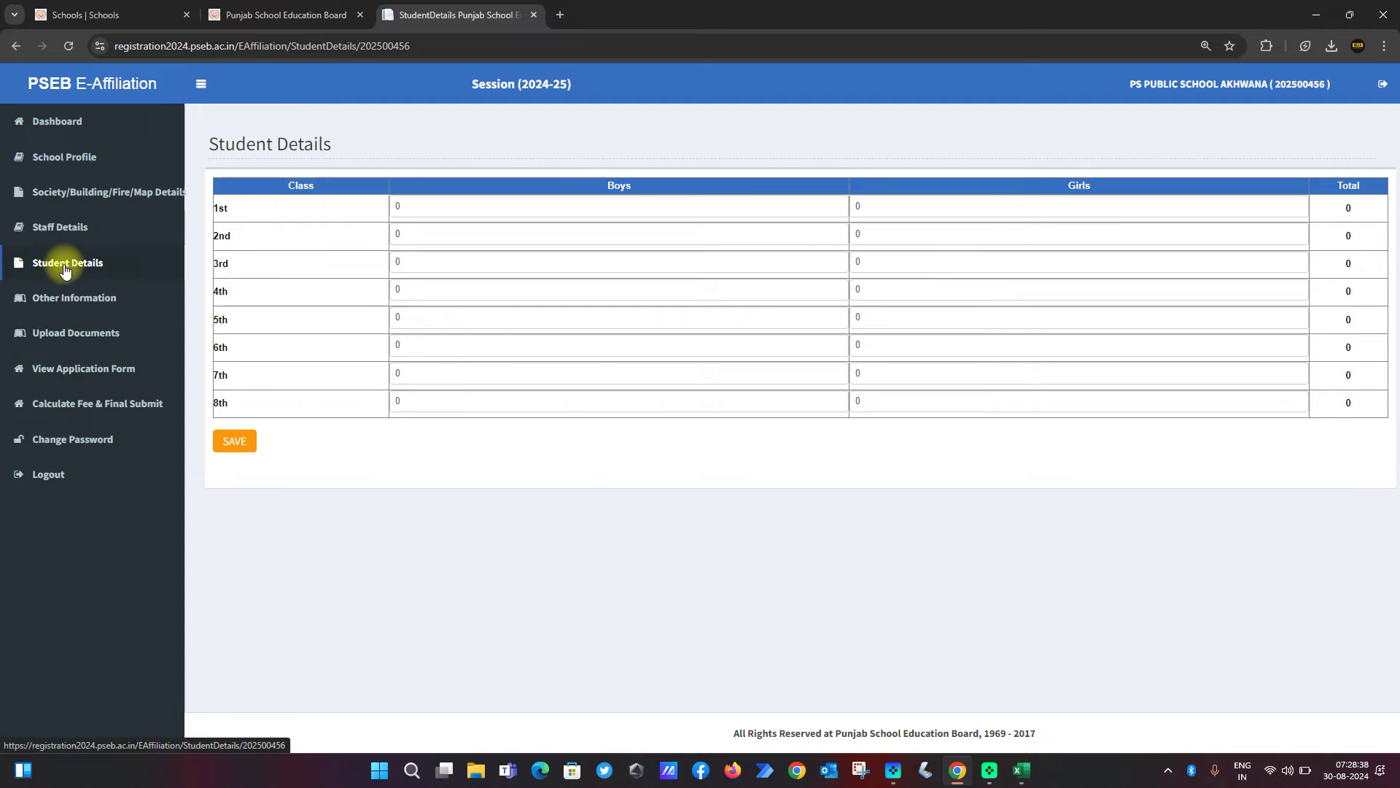
left_click(71, 294)
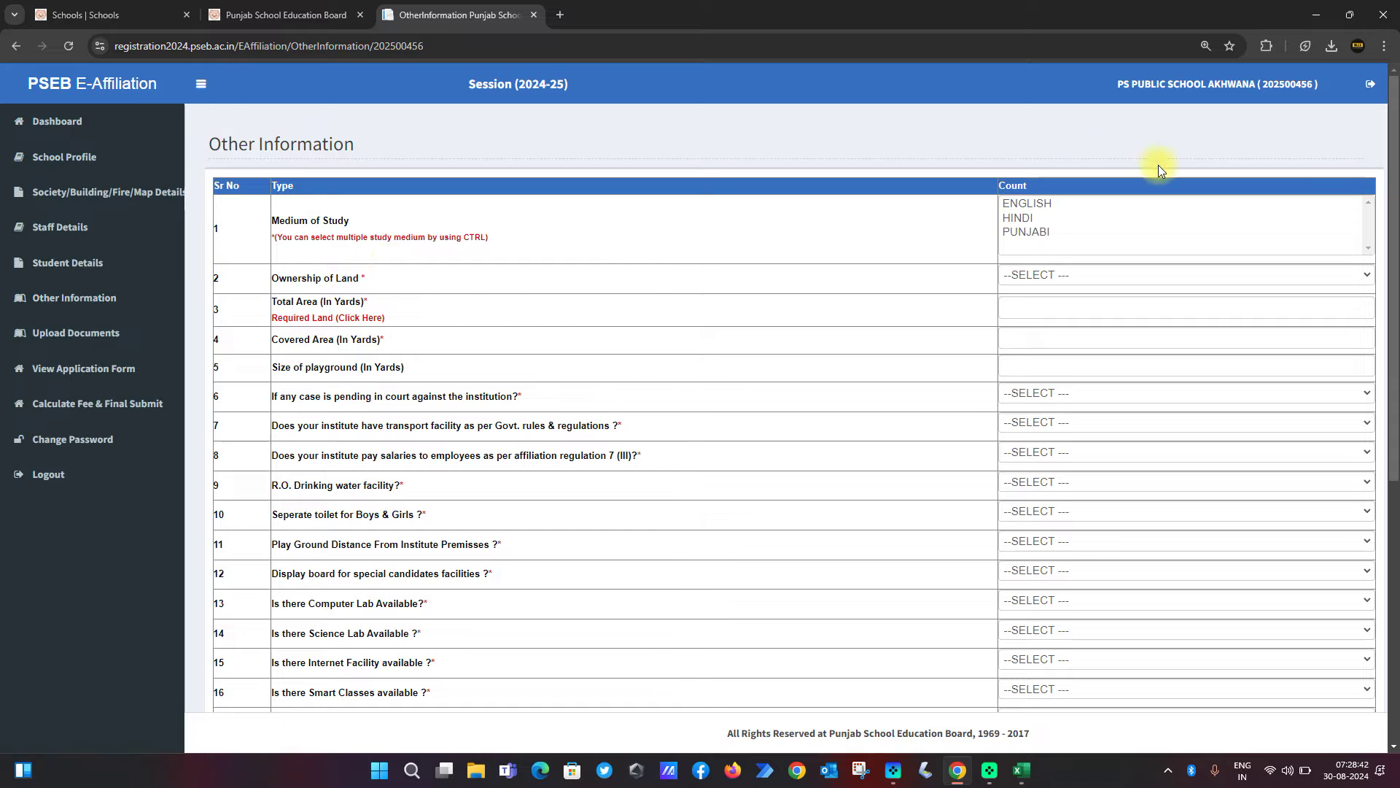
left_click(1026, 208)
left_click_drag(1026, 217, 1032, 229)
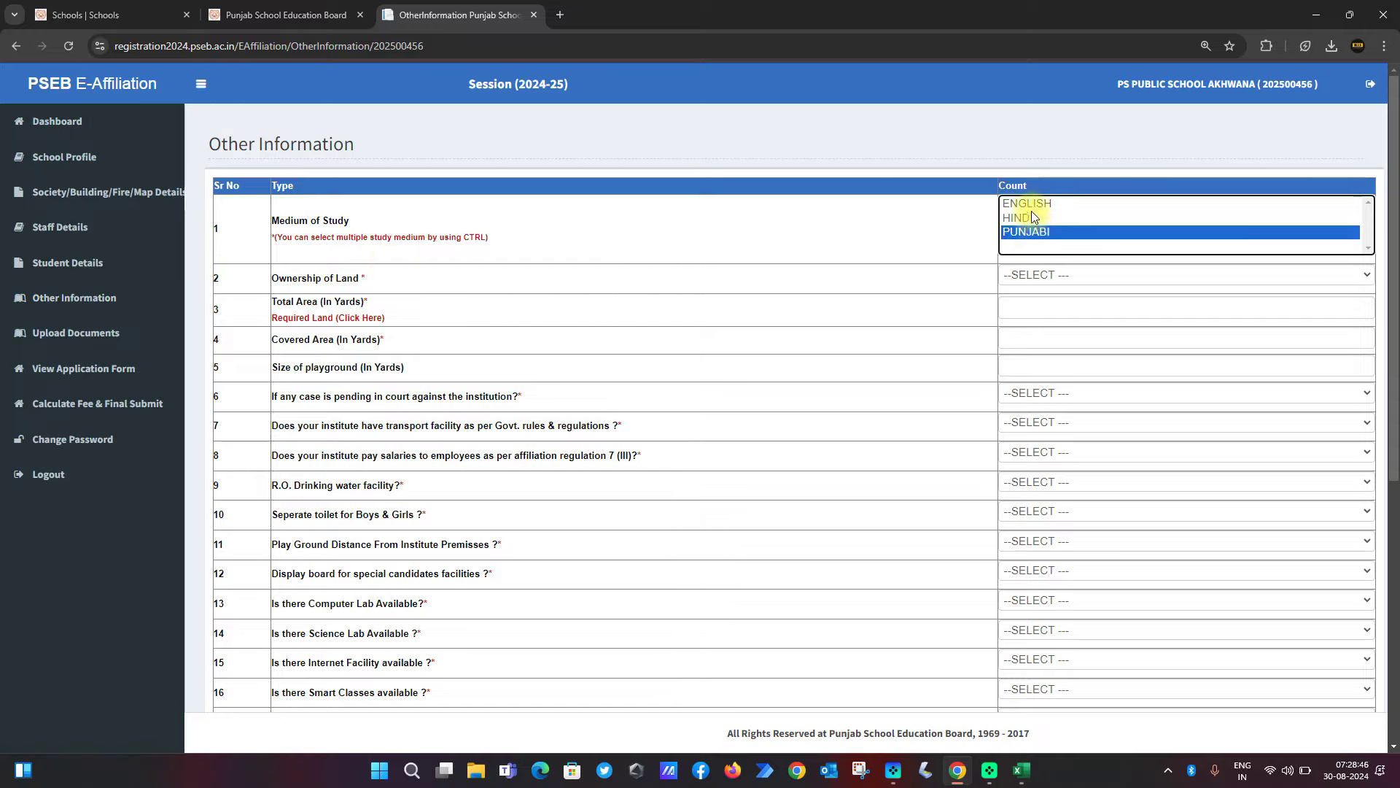
left_click(1031, 211)
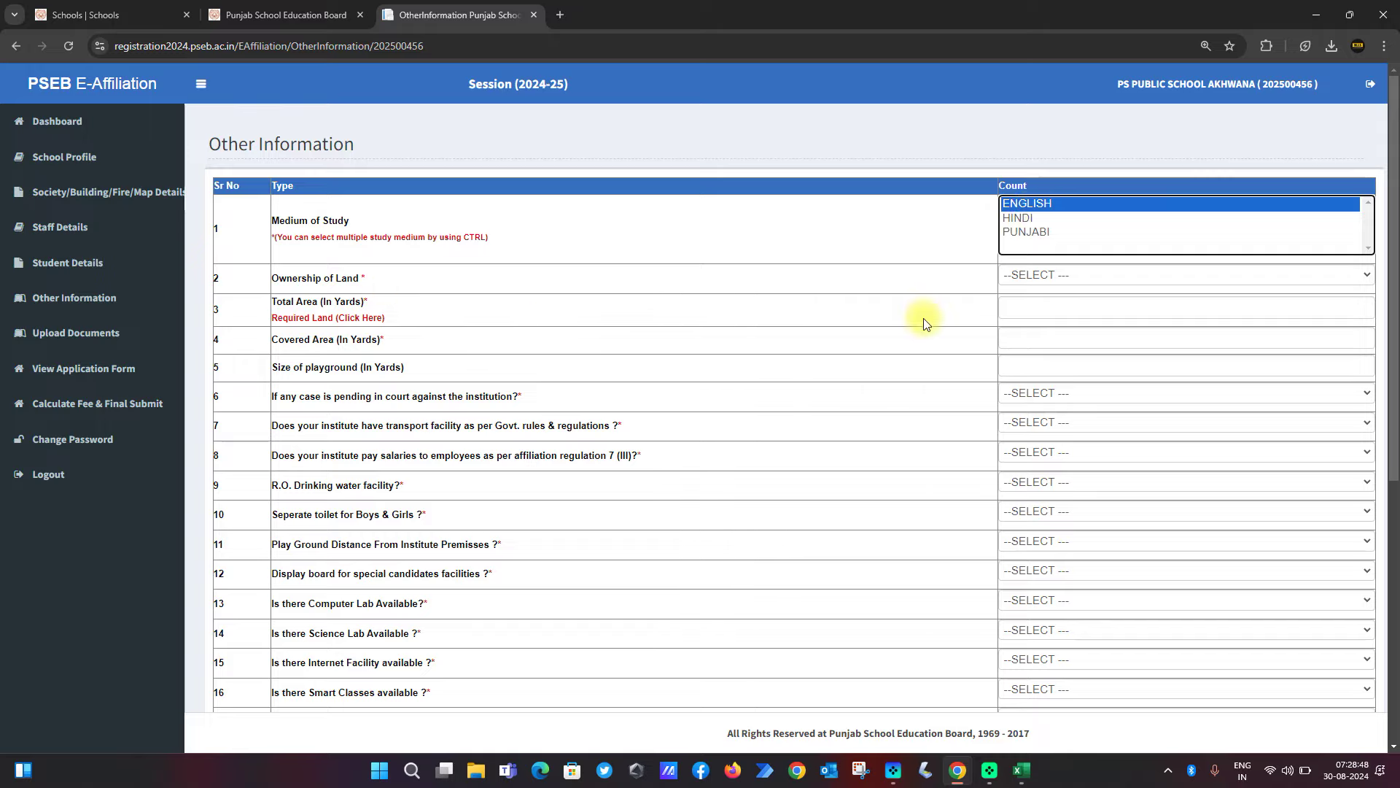
Review the land ownership options and the remaining area, facility and lab questions in Other Information
left_click(1075, 276)
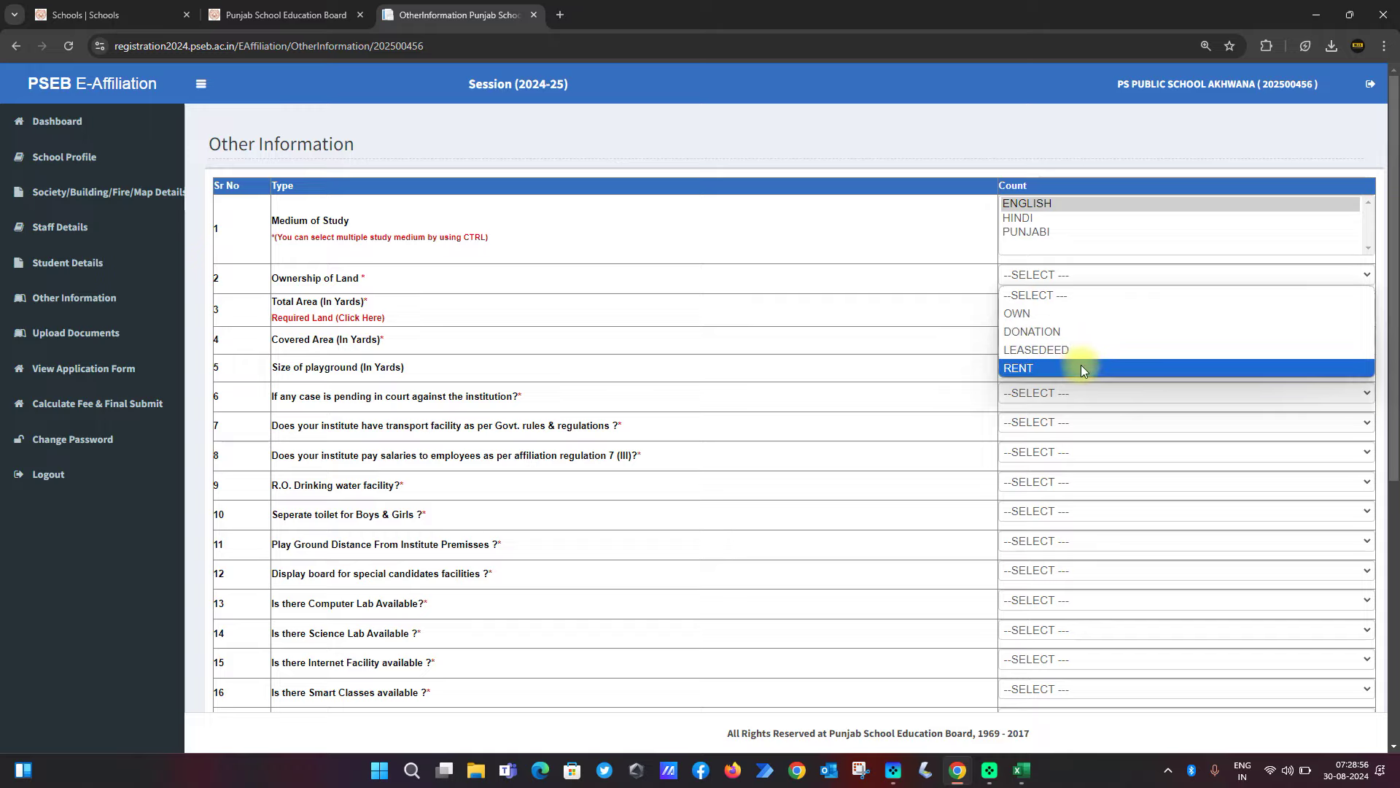
left_click(781, 283)
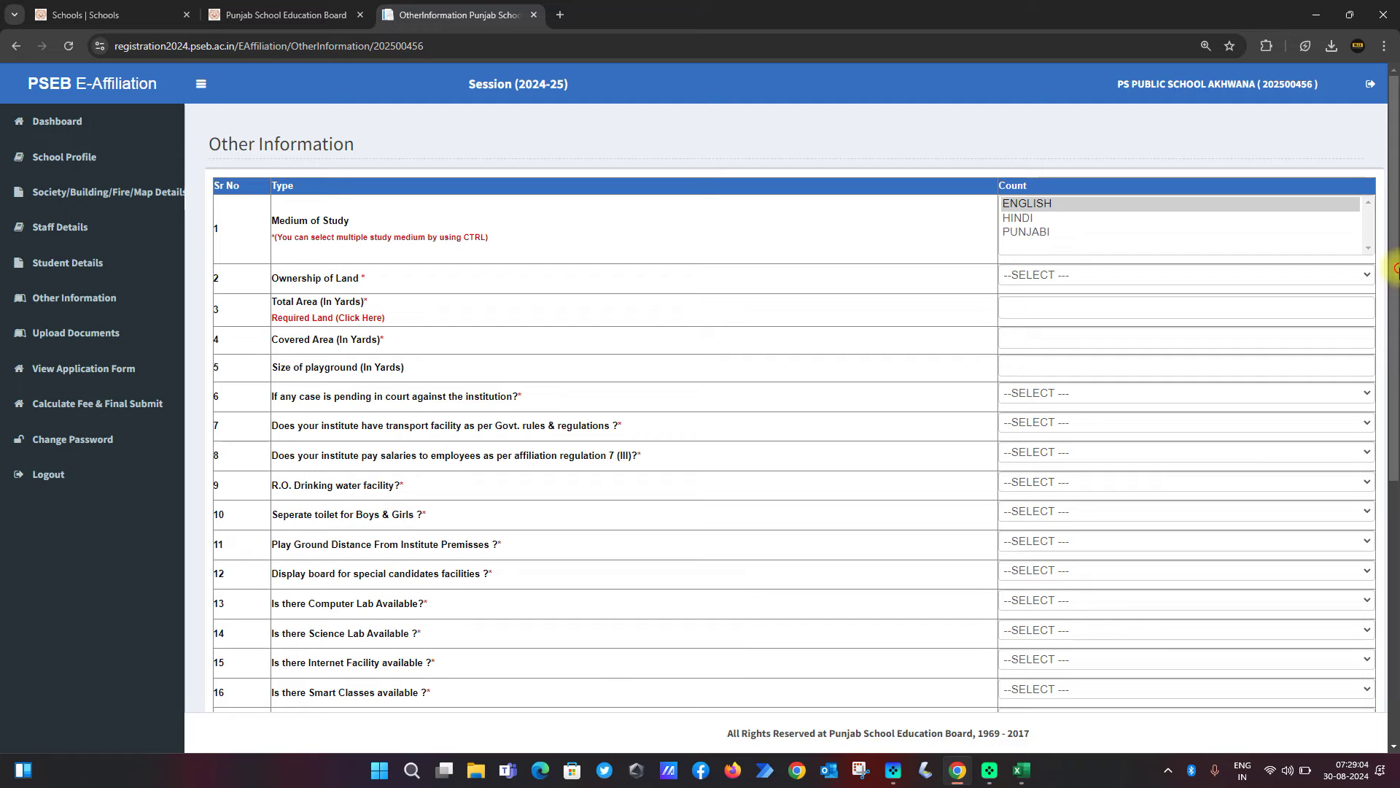
left_click_drag(1395, 270, 1394, 390)
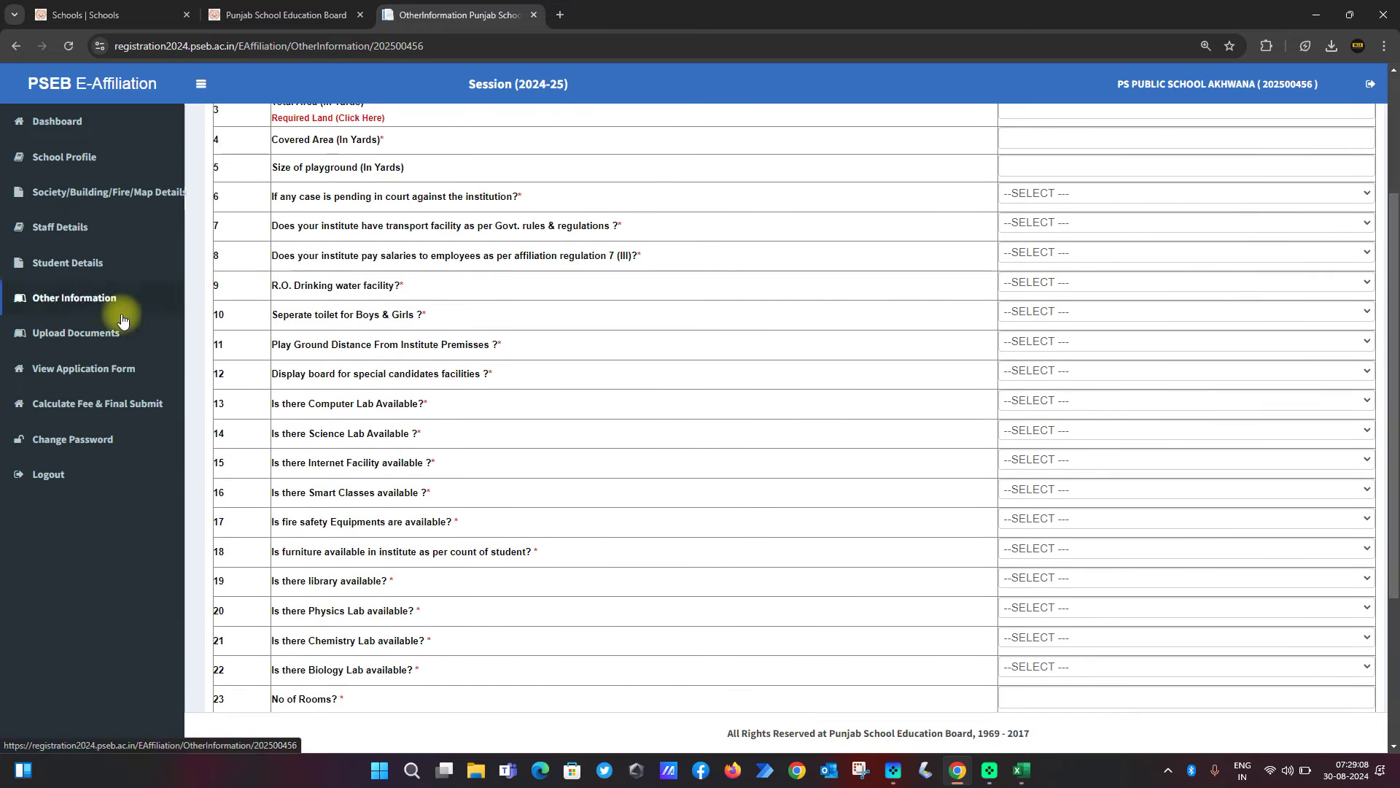
Open Upload Documents and select AFF_037 - BUILDING SAFETY CERTIFICATE as the document to upload
left_click(61, 338)
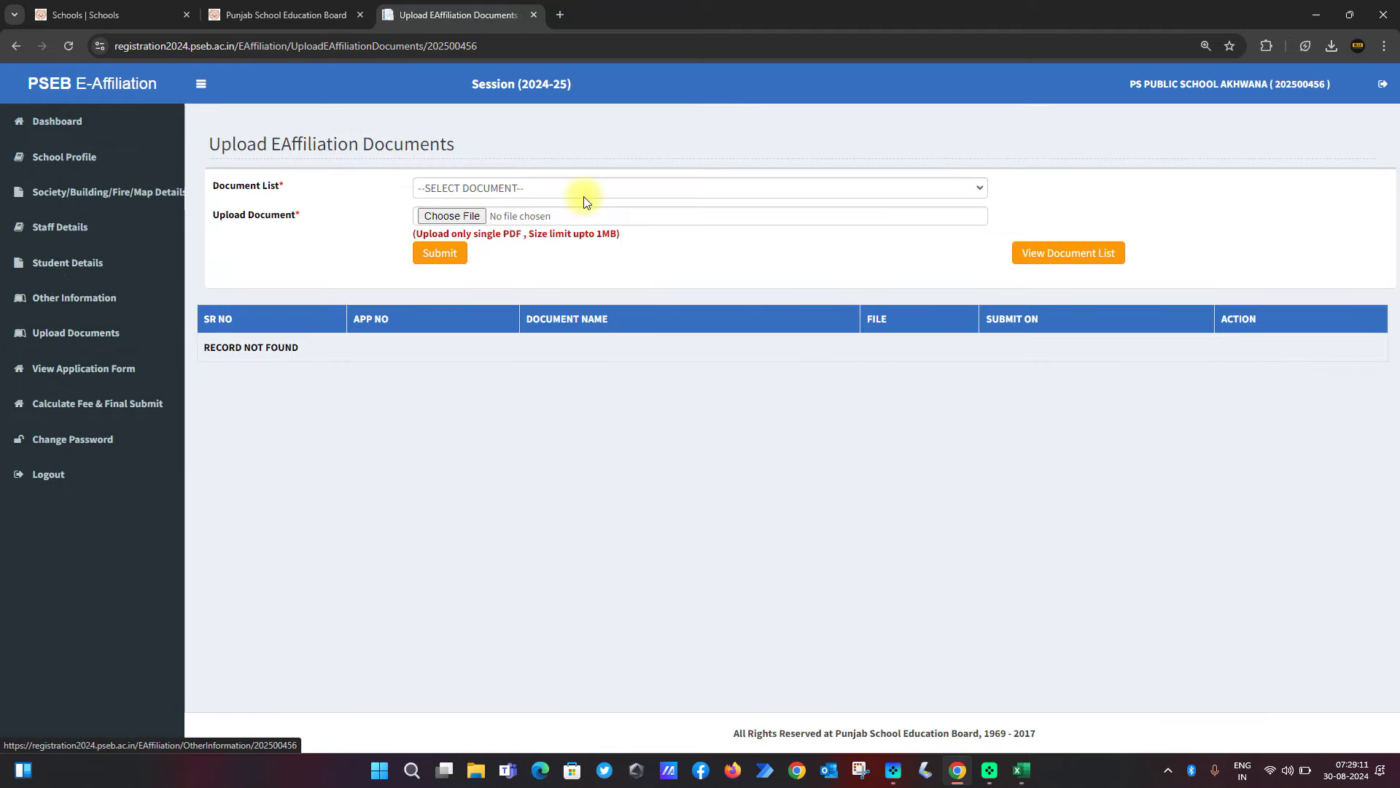
left_click(541, 189)
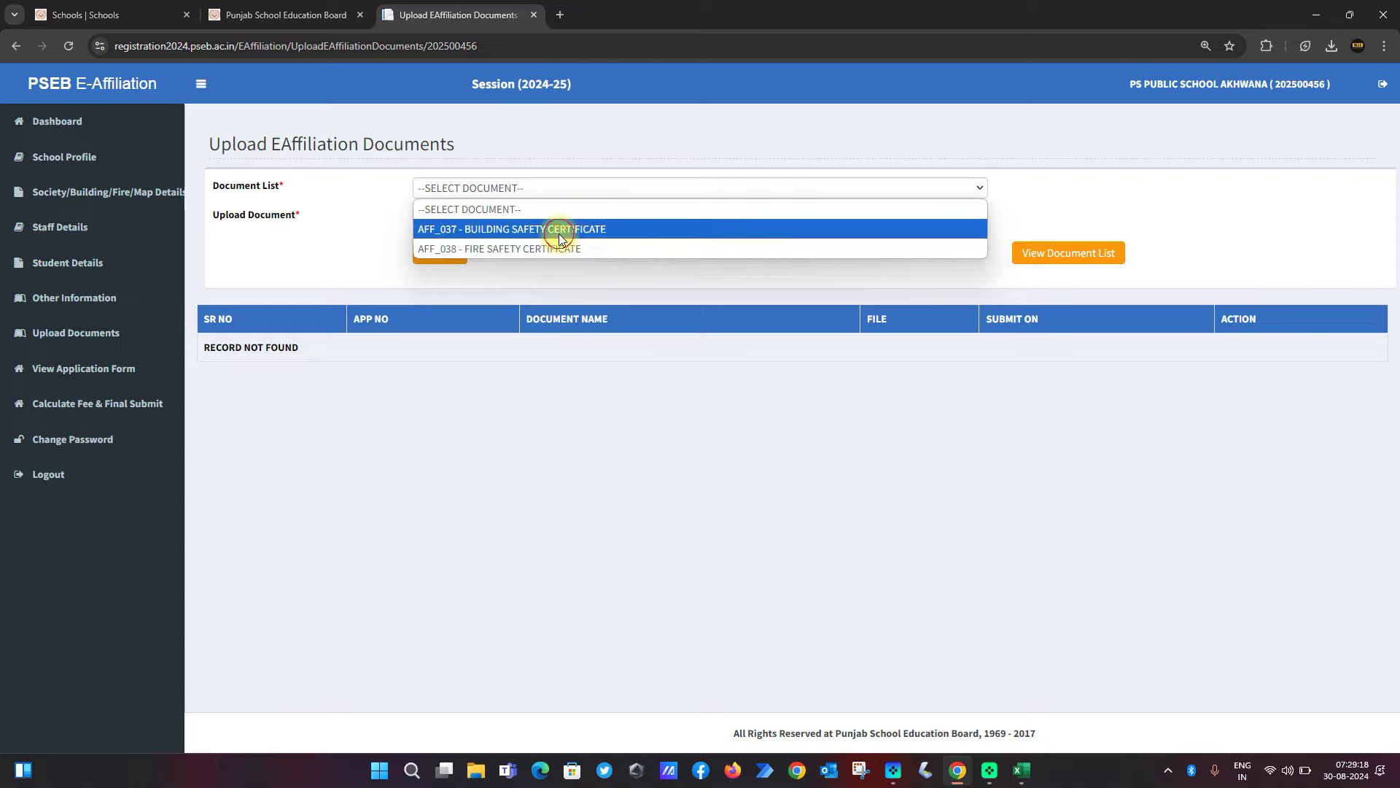
left_click(529, 229)
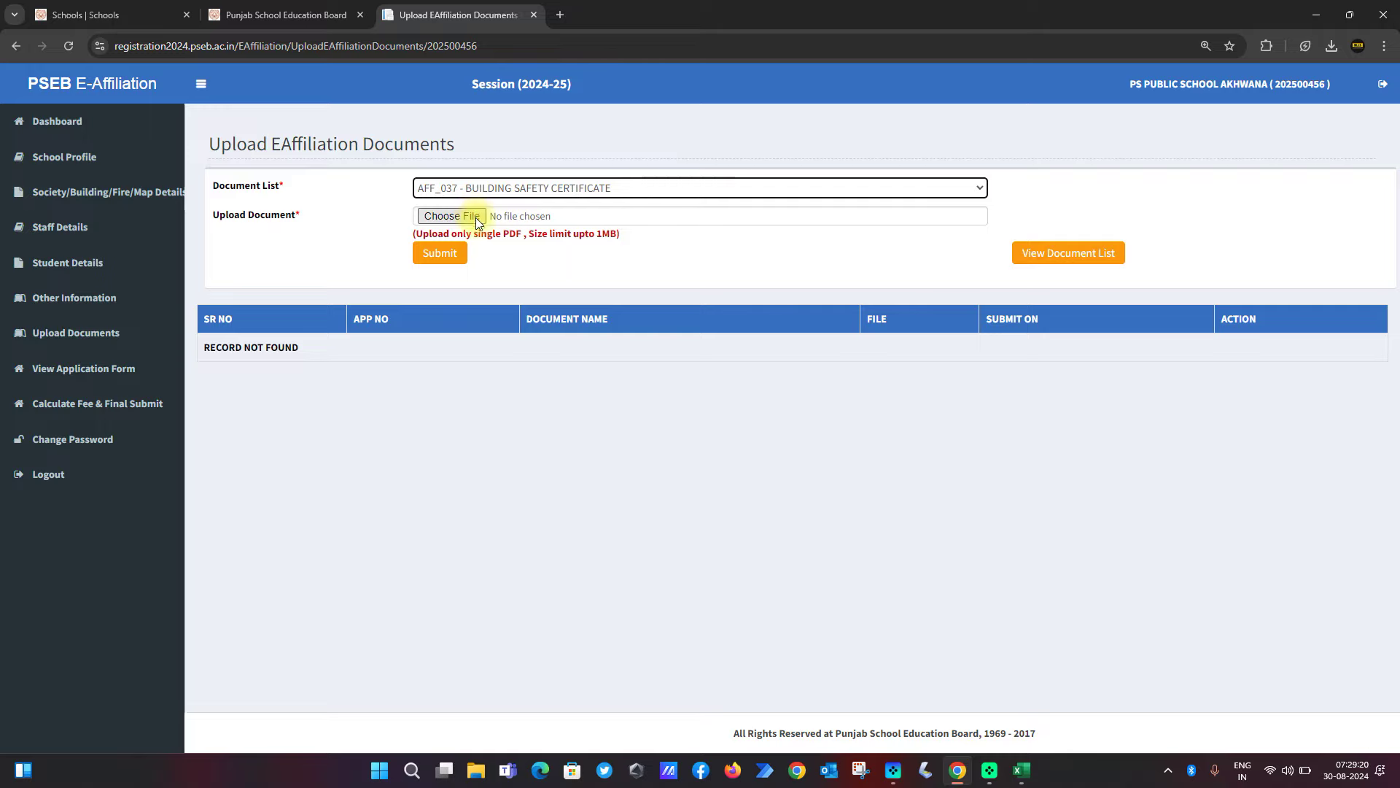